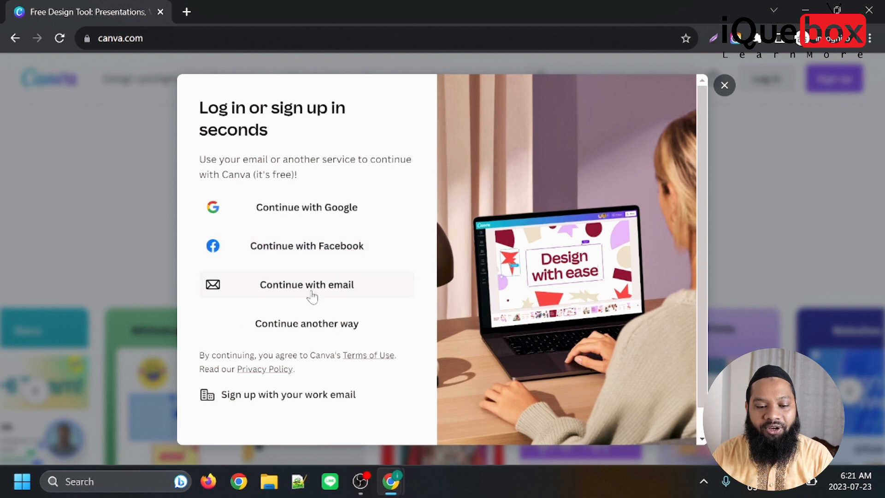
Sign in to Canva with a Google account, submitting the account's e-mail address and entering the account password.
click(312, 213)
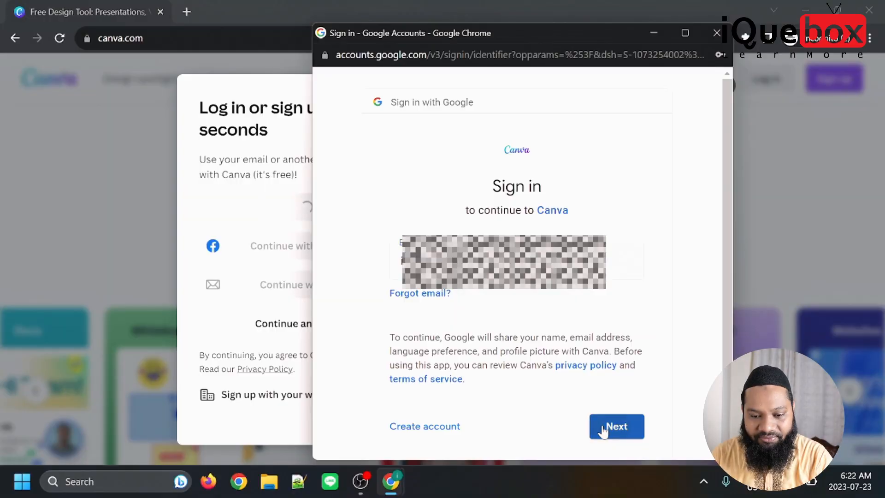
click(601, 425)
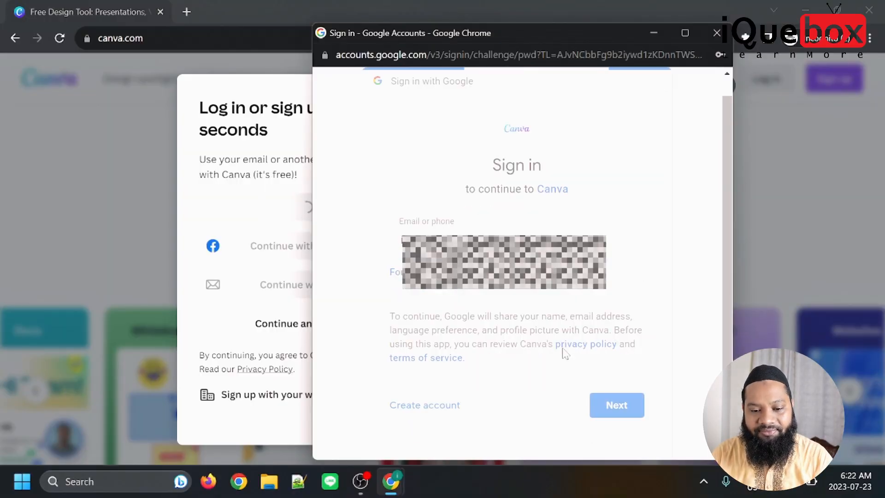
click(404, 289)
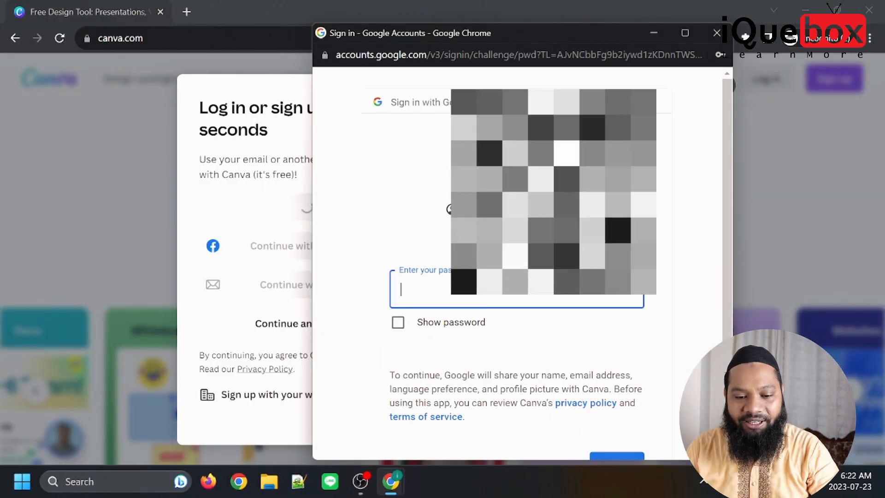
text(••••)
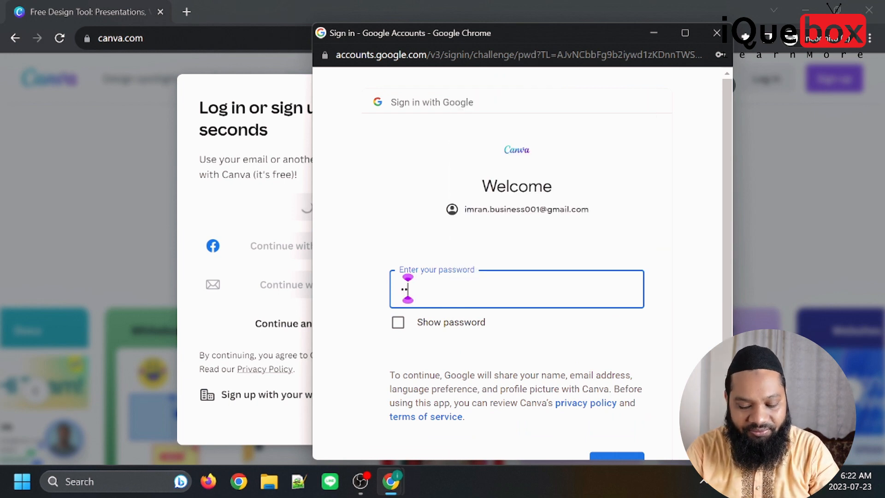
text(•••••)
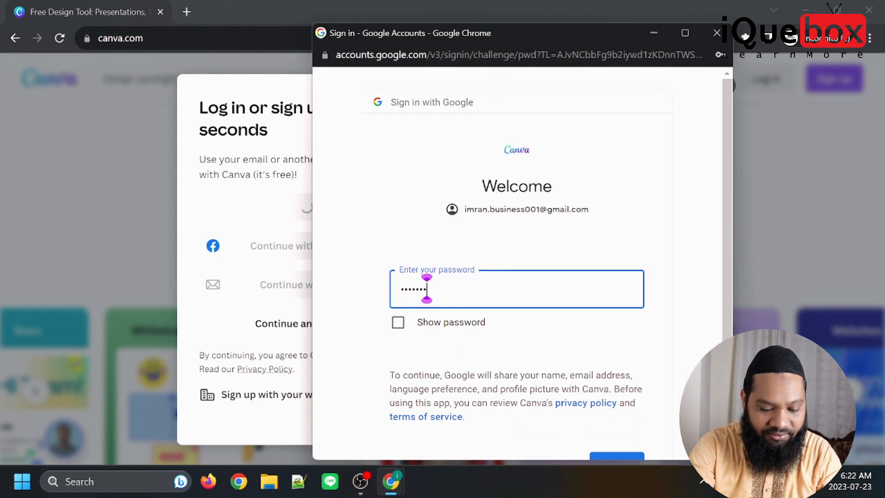
text(••••)
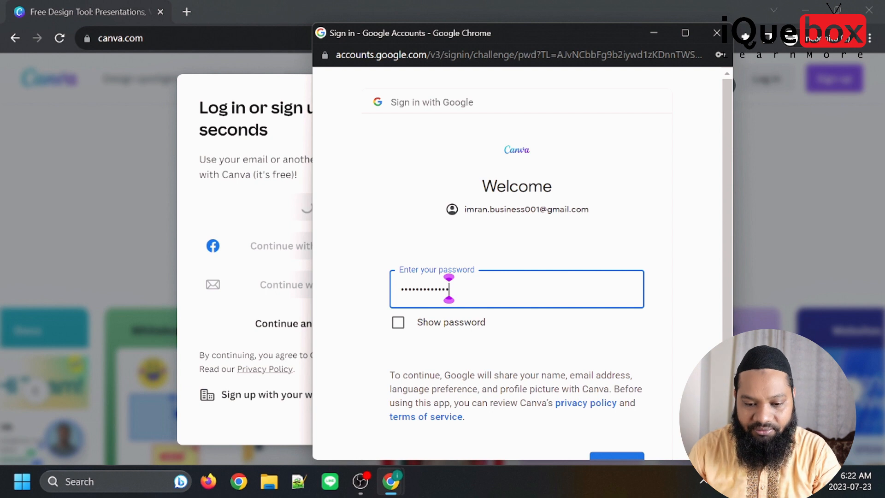
click(613, 456)
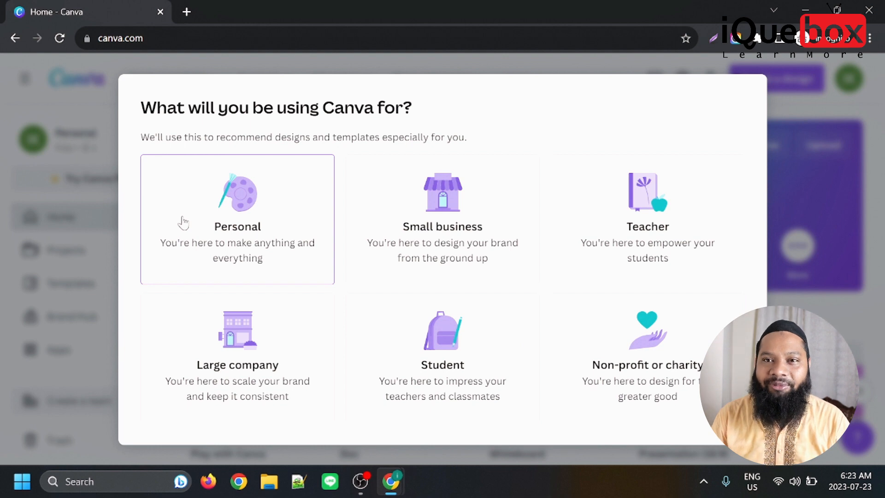
Choose Personal as the intended use of Canva and put off the Canva Pro free trial.
click(202, 223)
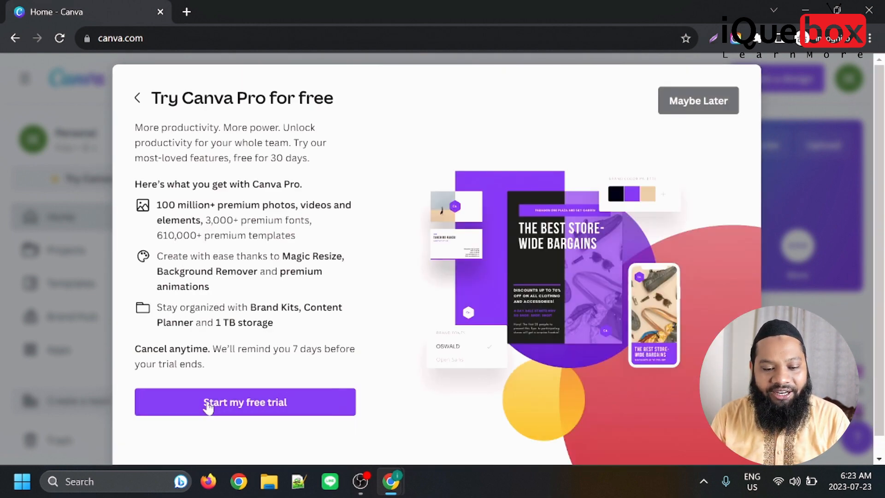
scroll(212, 397, down, 1)
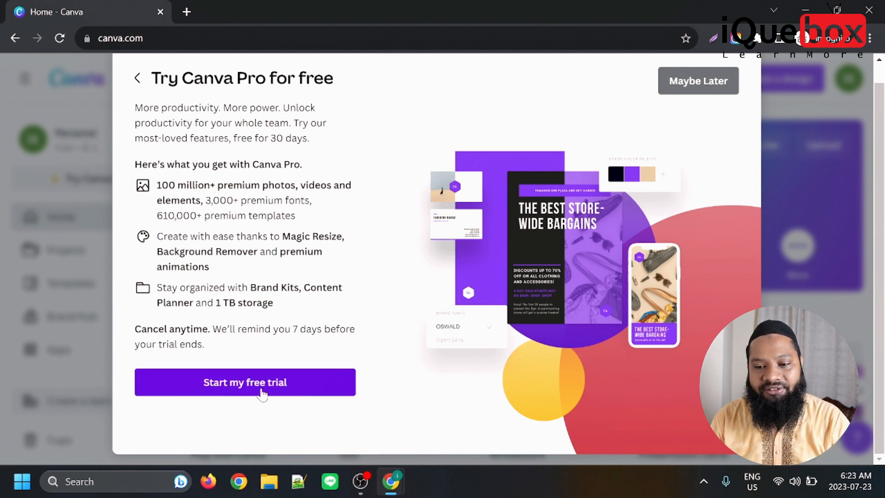
scroll(258, 397, up, 1)
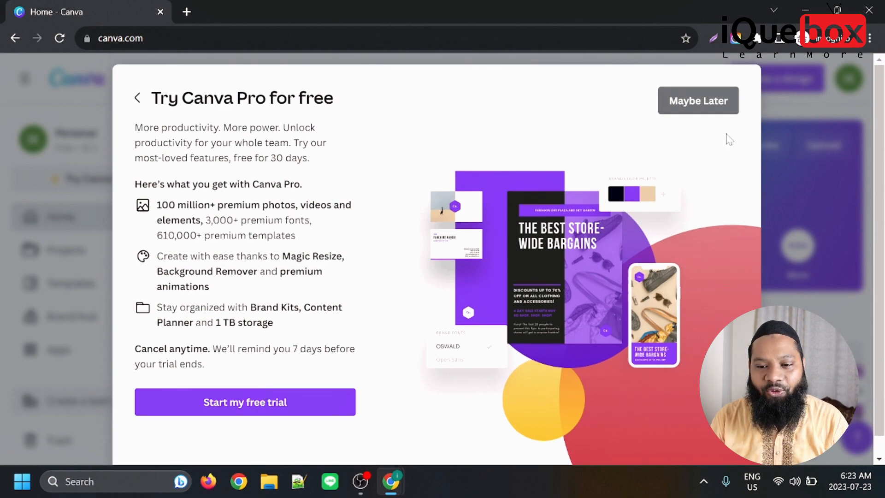
click(662, 92)
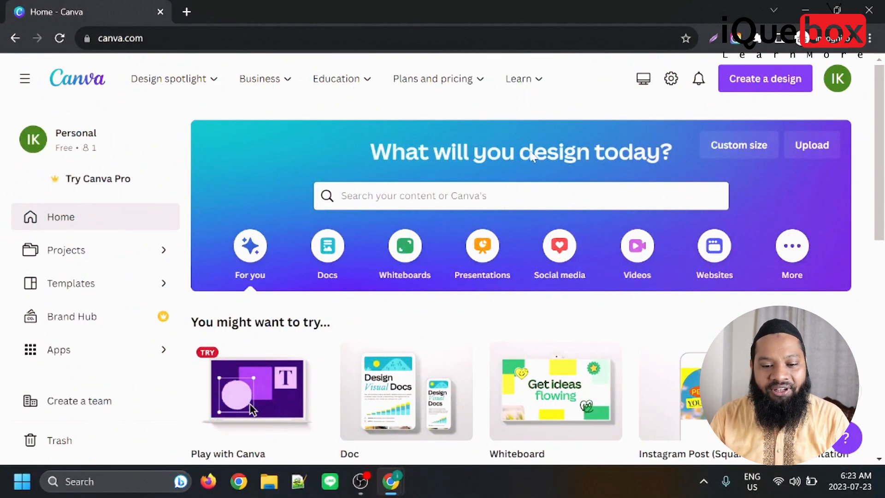
Look over the home page and the options under Design spotlight, Business, Education, and Plans and pricing.
scroll(537, 158, down, 5)
scroll(755, 244, up, 5)
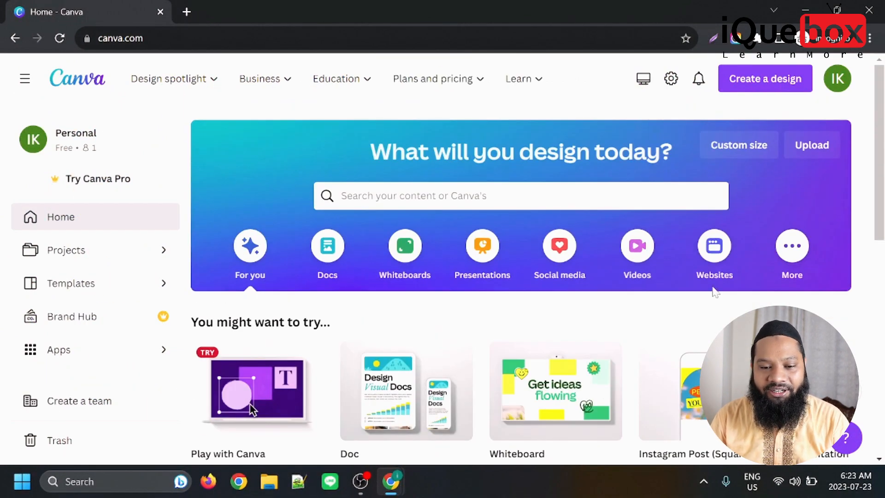
mouse_move(173, 81)
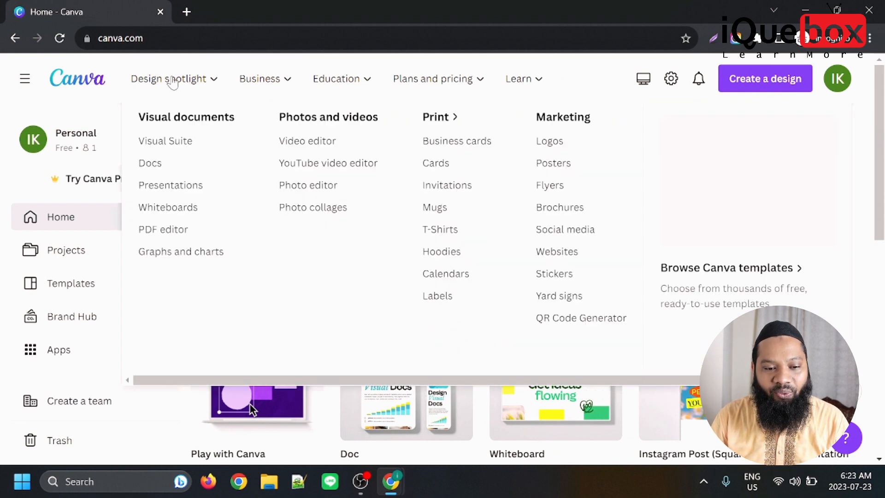
mouse_move(272, 86)
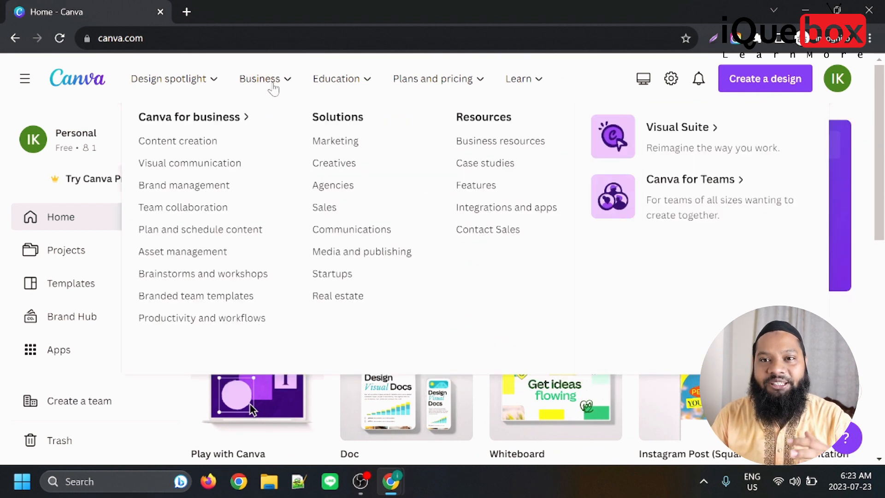
mouse_move(203, 90)
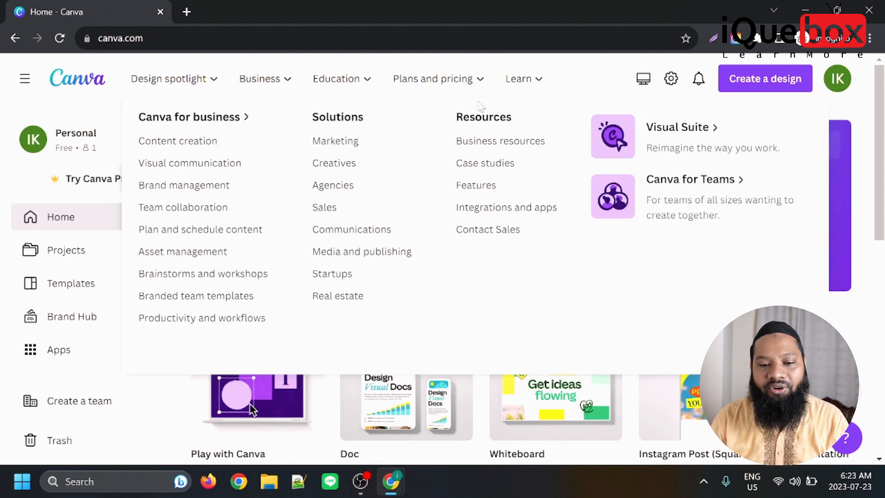
mouse_move(437, 86)
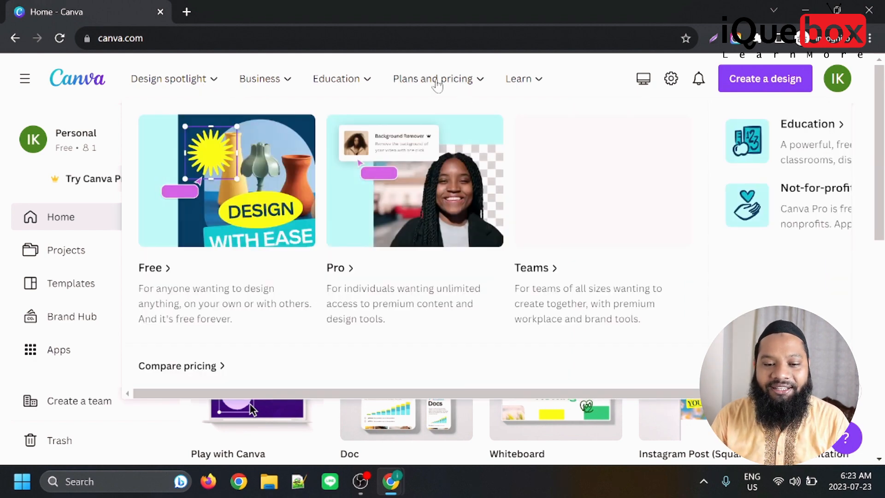
mouse_move(338, 84)
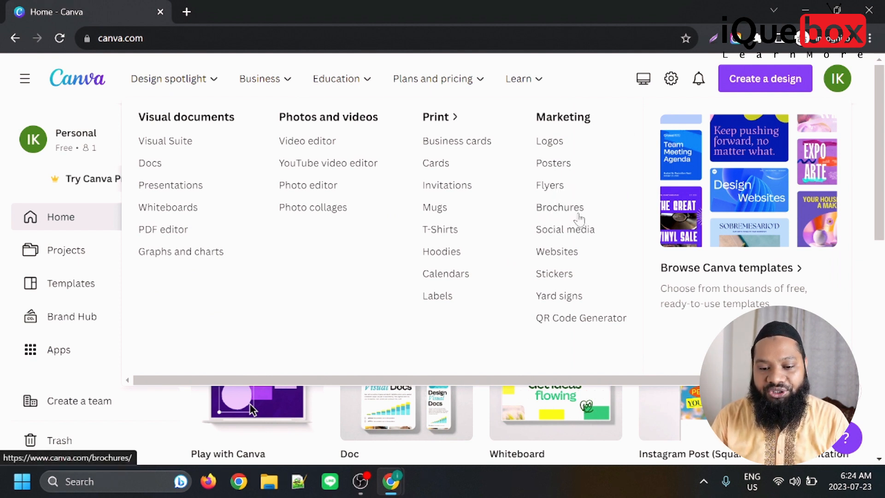
Open the Social media page among the marketing designs and look through its content.
click(562, 237)
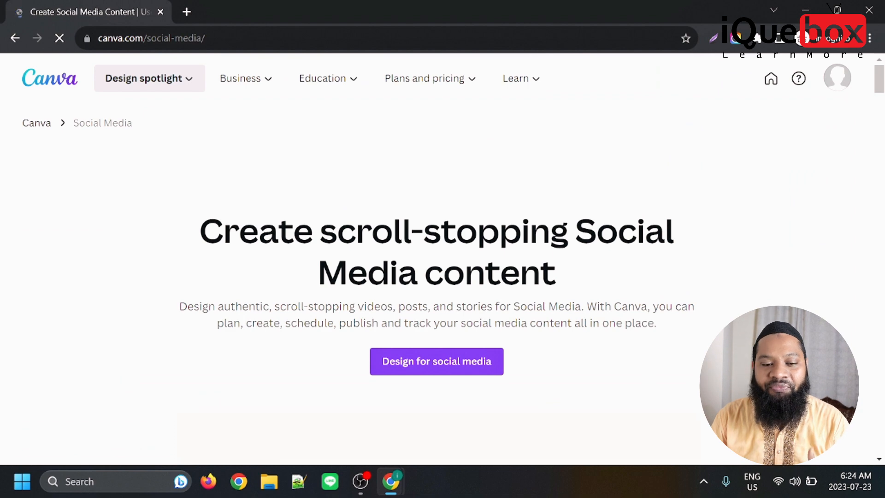
scroll(401, 271, down, 10)
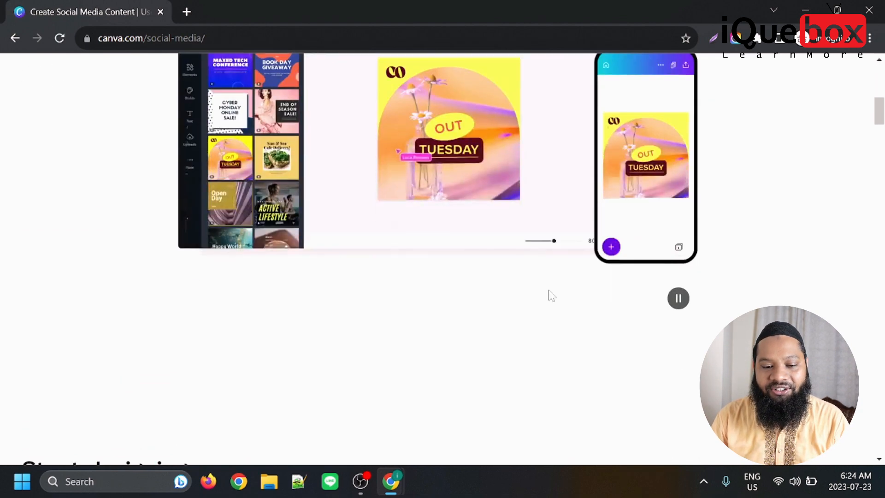
scroll(400, 271, up, 4)
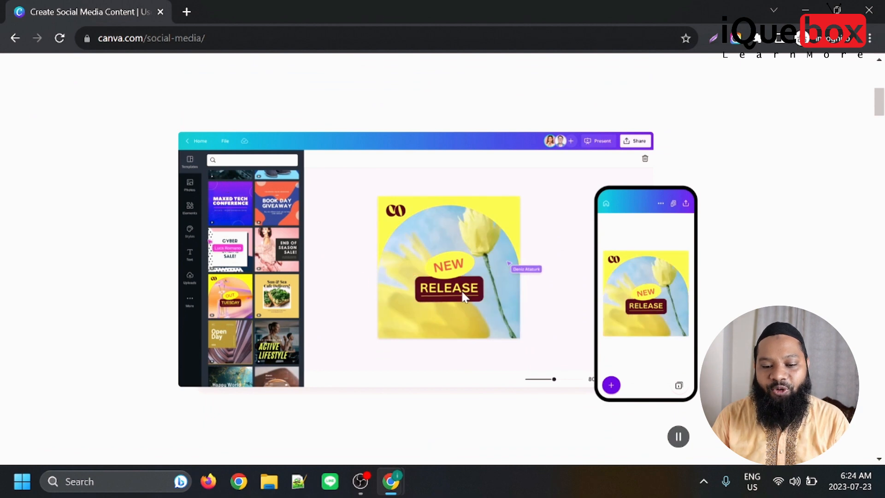
scroll(539, 293, down, 10)
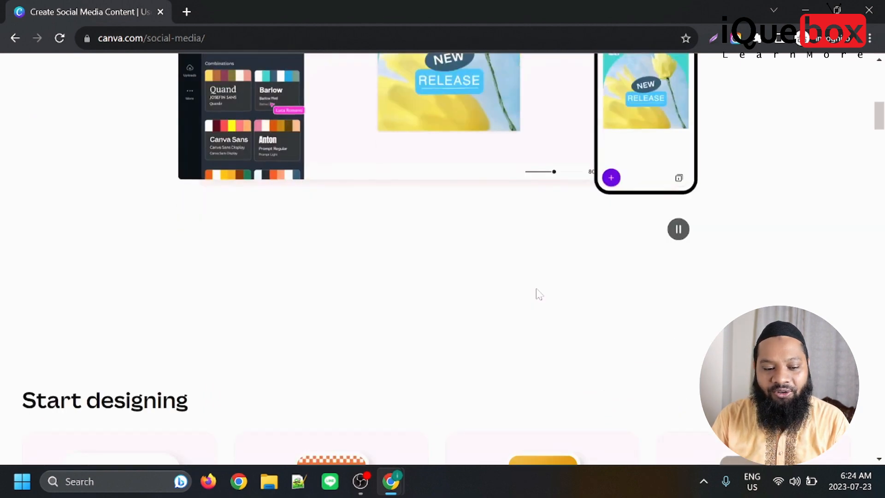
scroll(587, 294, down, 2)
drag(879, 138, 870, 60)
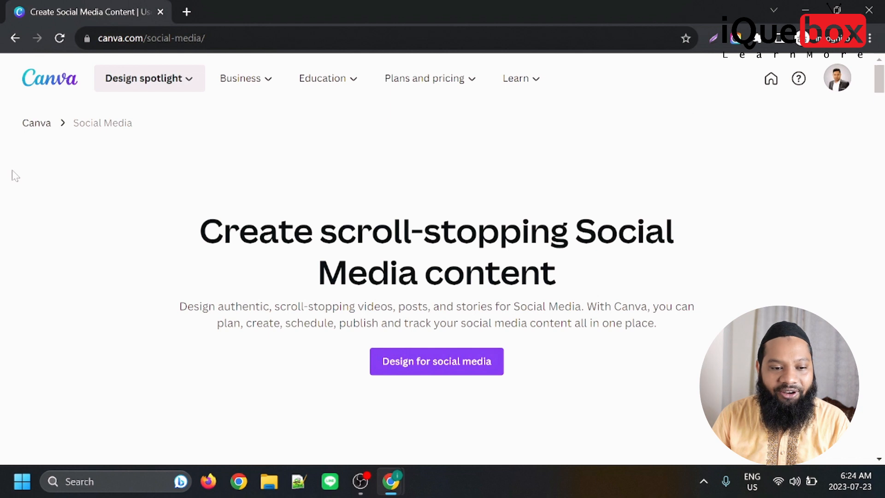
Return to the home page, search templates for "facebook banner" and choose the suggestion "facebook marketing banner".
click(60, 87)
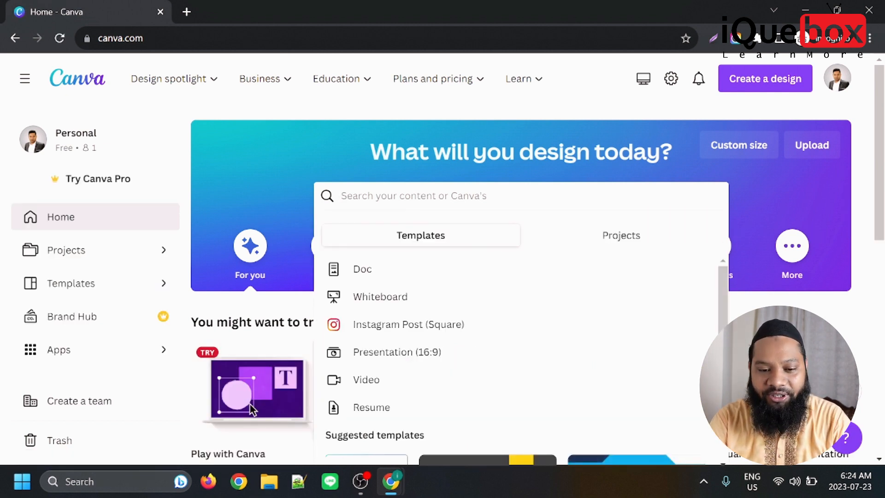
text(face)
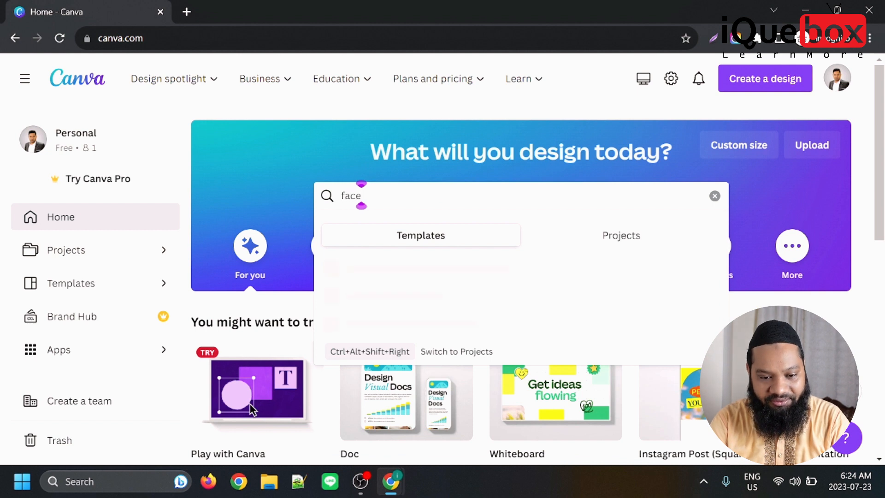
text(book)
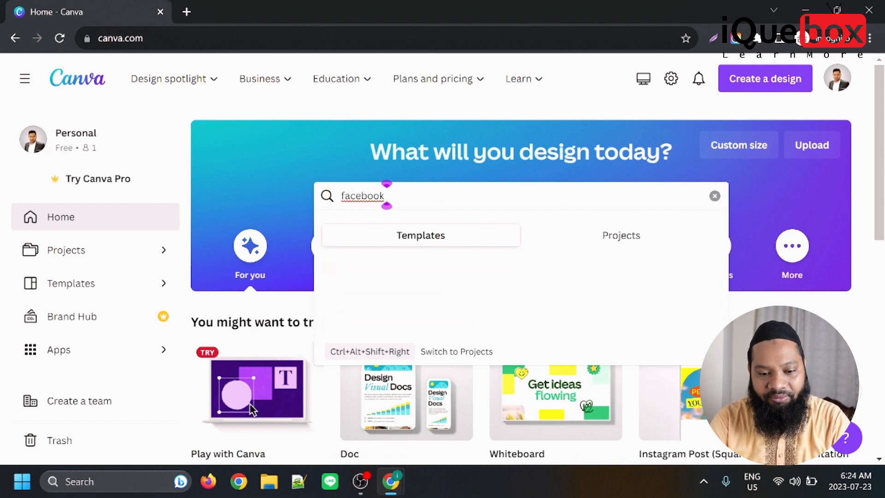
text( banner)
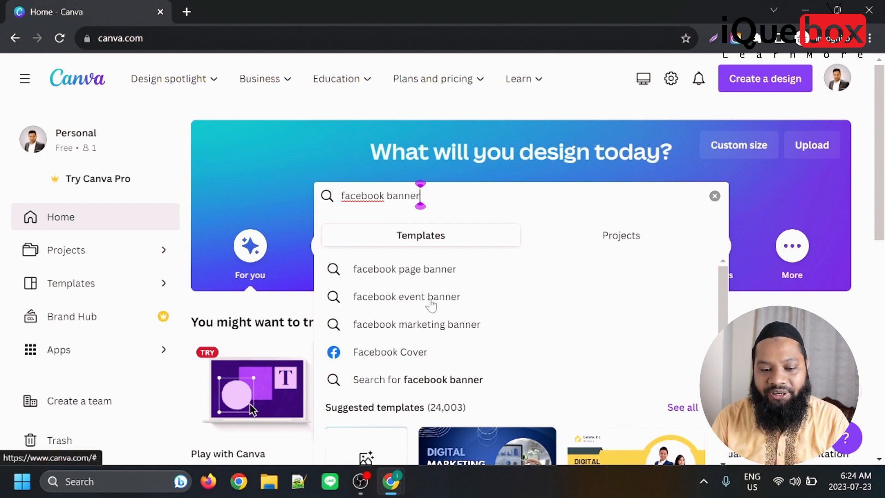
click(455, 326)
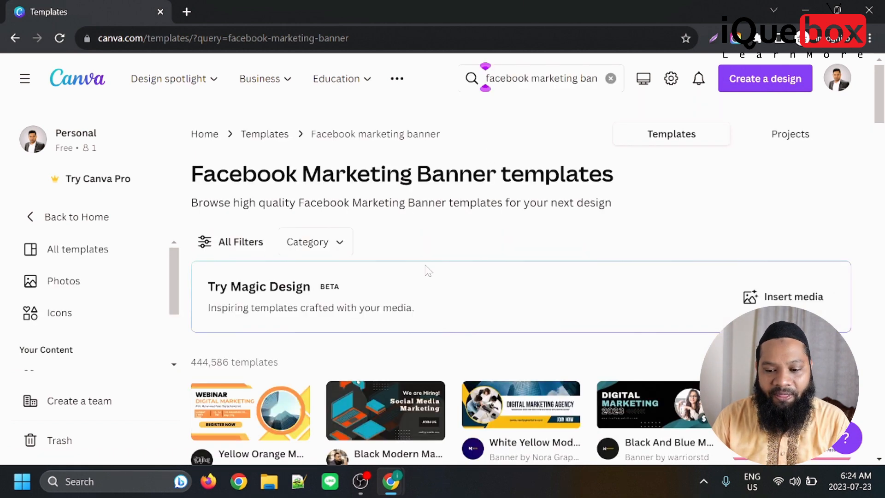
Find the "Blue Yellow Creative Modern Digital Marketing Agency Outdoor Banner" template among the results and open it for customizing.
scroll(428, 271, down, 5)
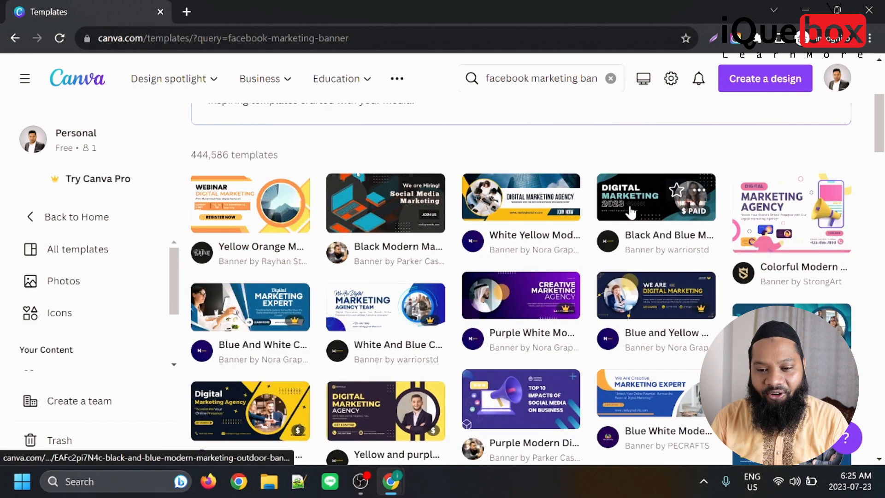
scroll(632, 210, down, 5)
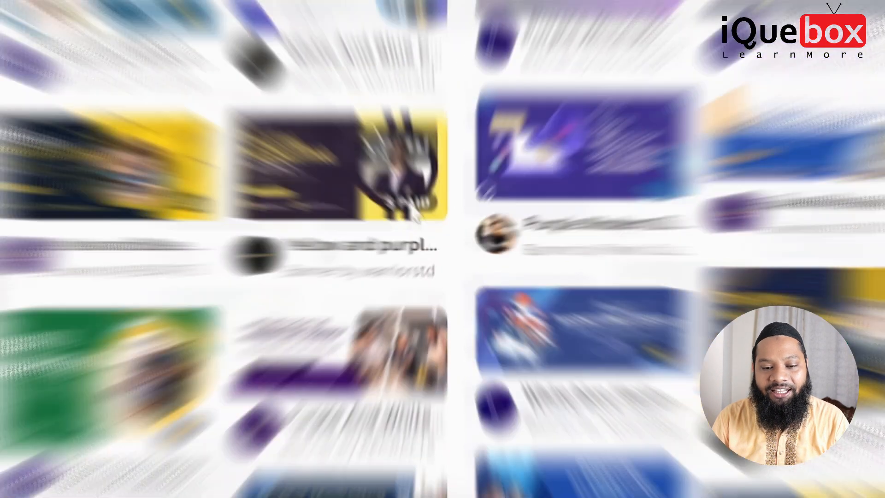
mouse_move(423, 226)
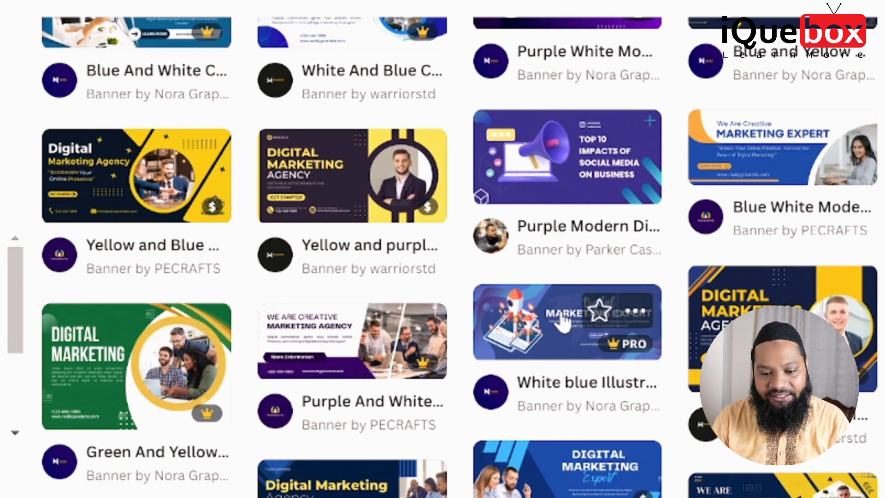
scroll(306, 298, down, 3)
scroll(121, 279, down, 3)
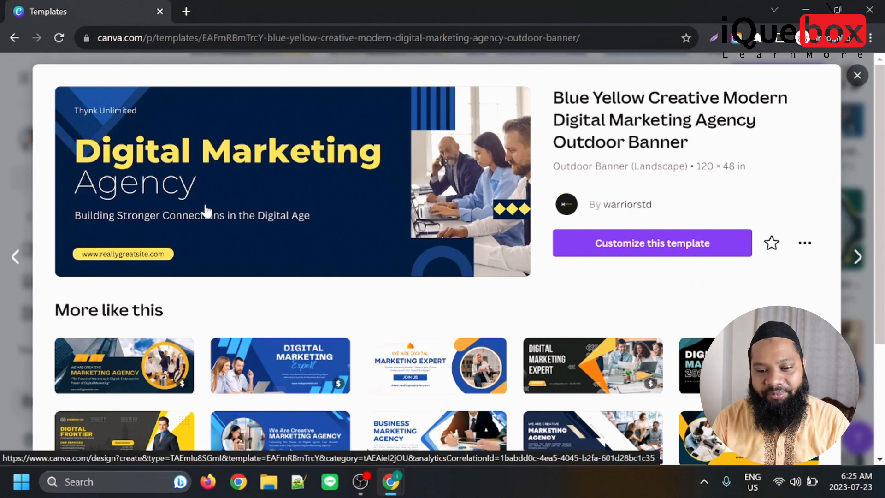
click(674, 253)
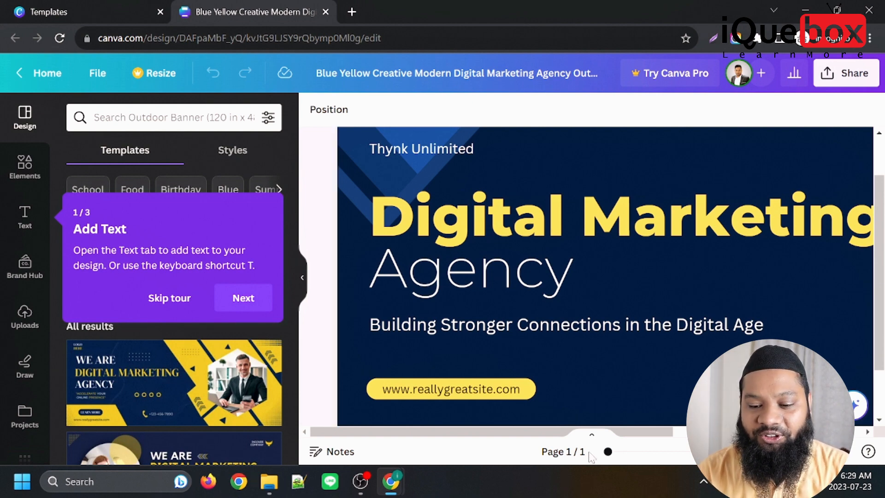
Advance the introductory tour to its image upload tip and replace the "Thynk Unlimited" line above the headline with "Welcome to".
mouse_move(629, 432)
mouse_down()
mouse_move(820, 434)
mouse_move(630, 434)
mouse_up()
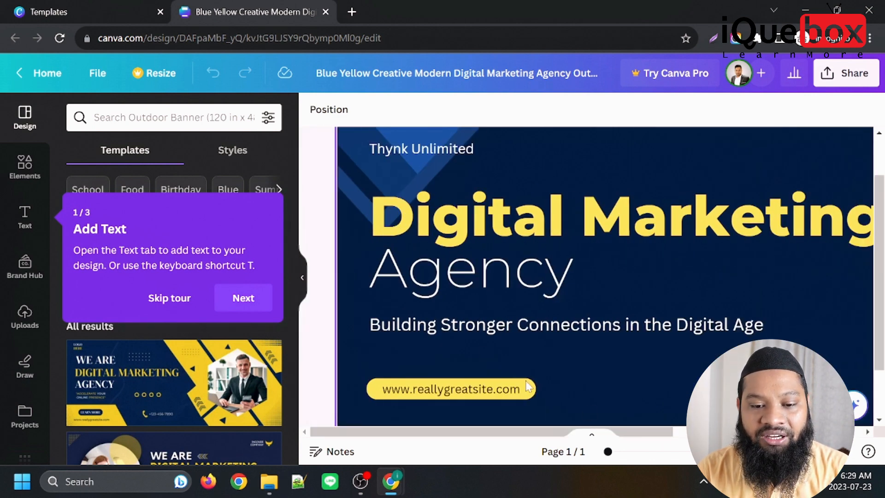
click(249, 301)
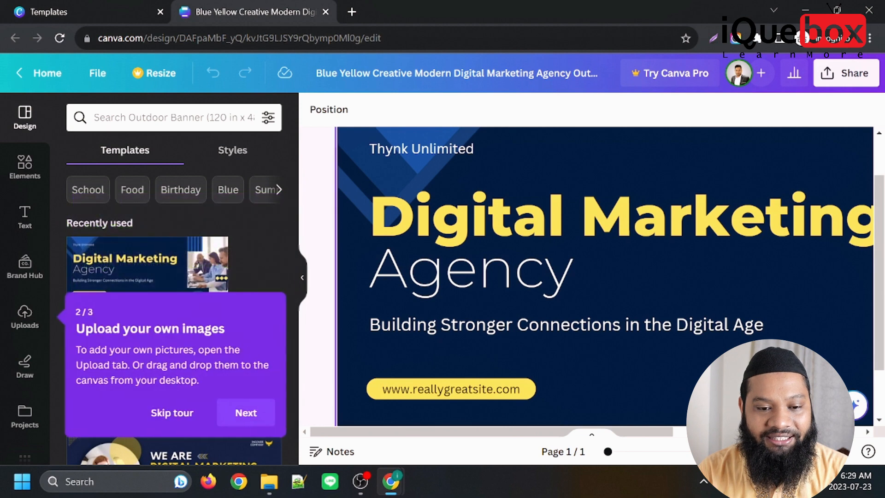
drag(619, 432, 579, 420)
click(408, 151)
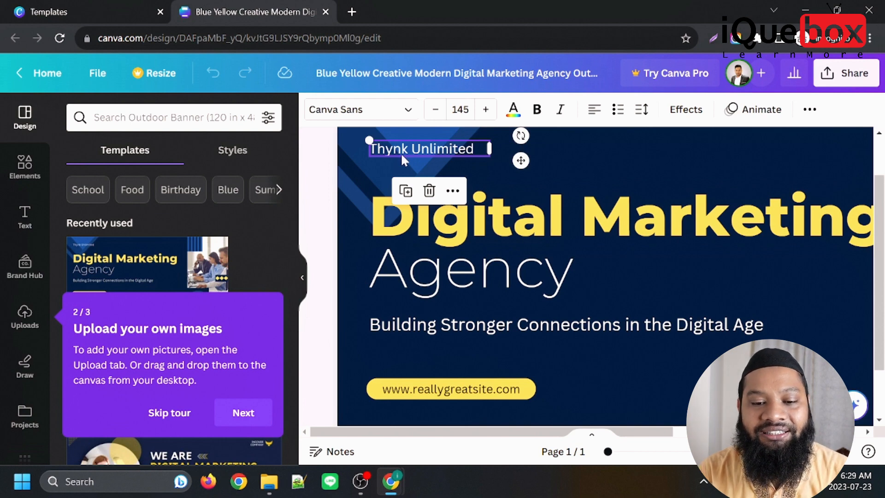
double_click(411, 148)
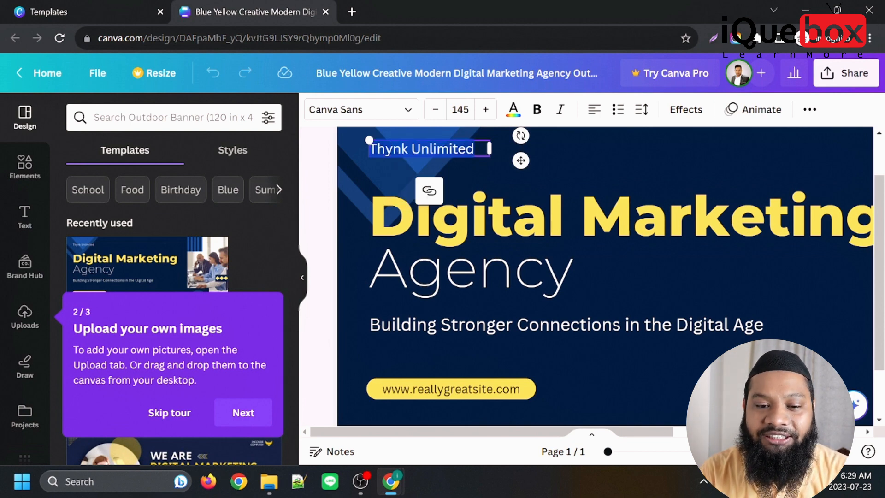
text(W)
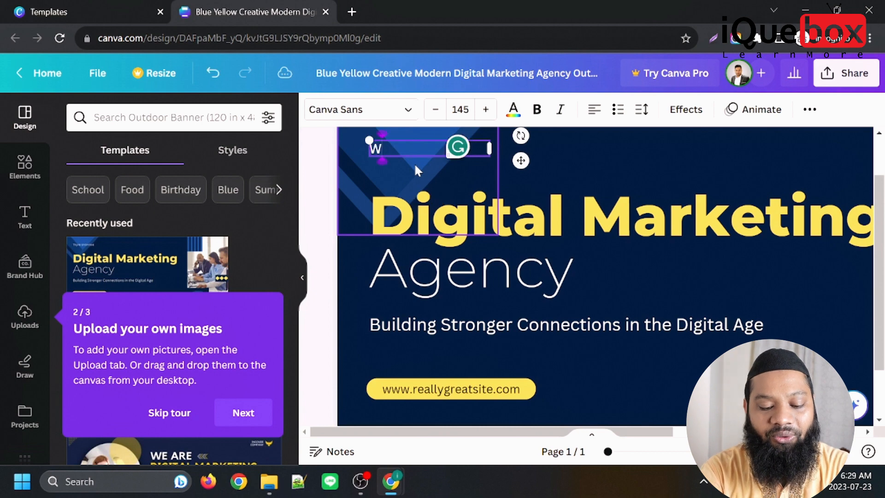
text(elcome to)
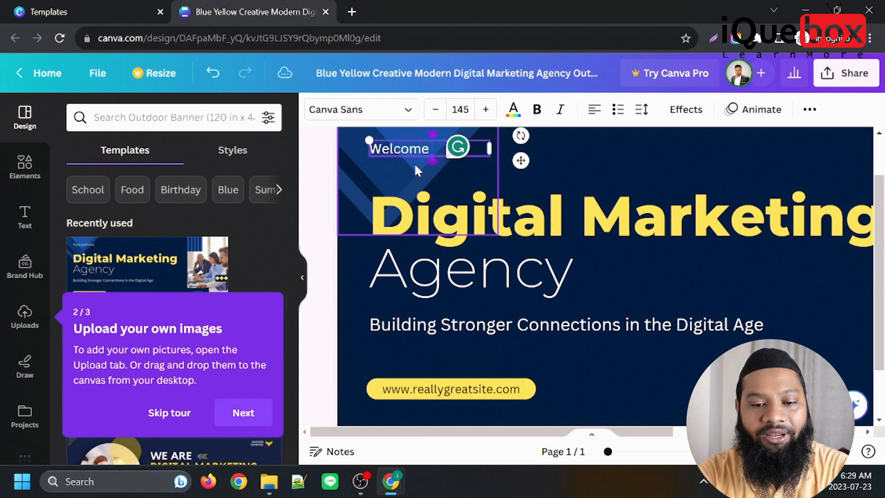
Replace the large yellow "Digital Marketing" headline with "BD Digital Office".
double_click(630, 232)
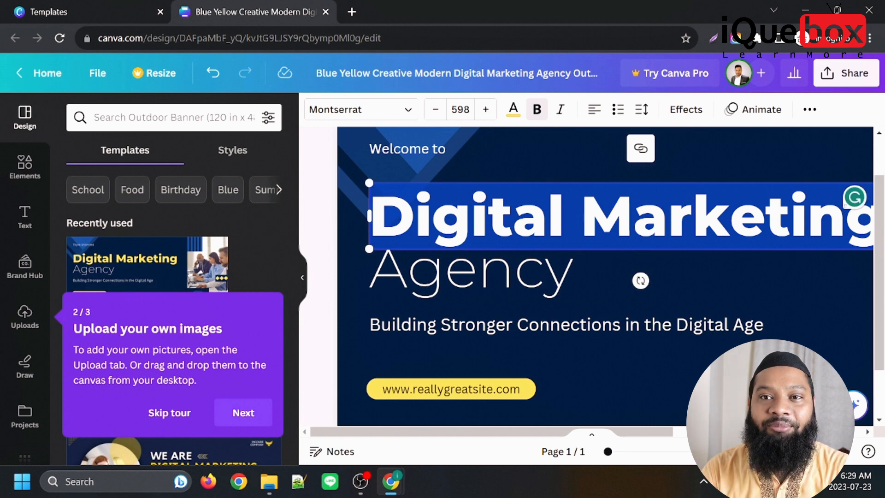
key(Escape)
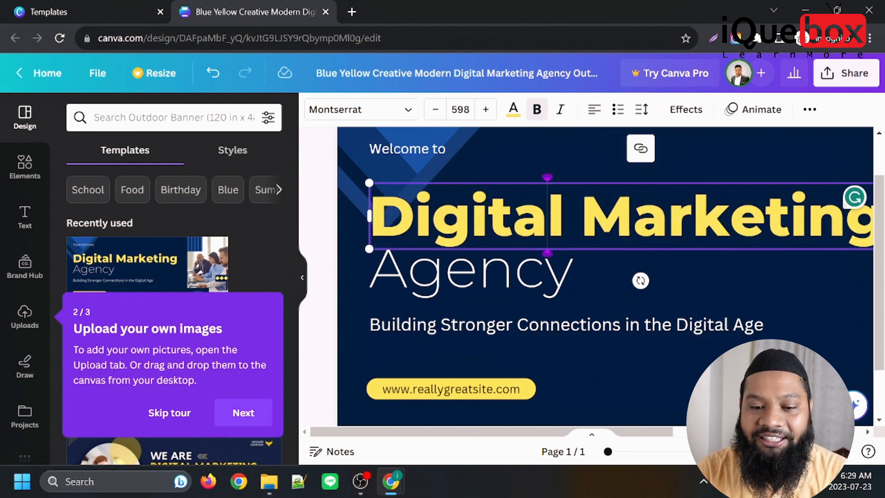
triple_click(633, 222)
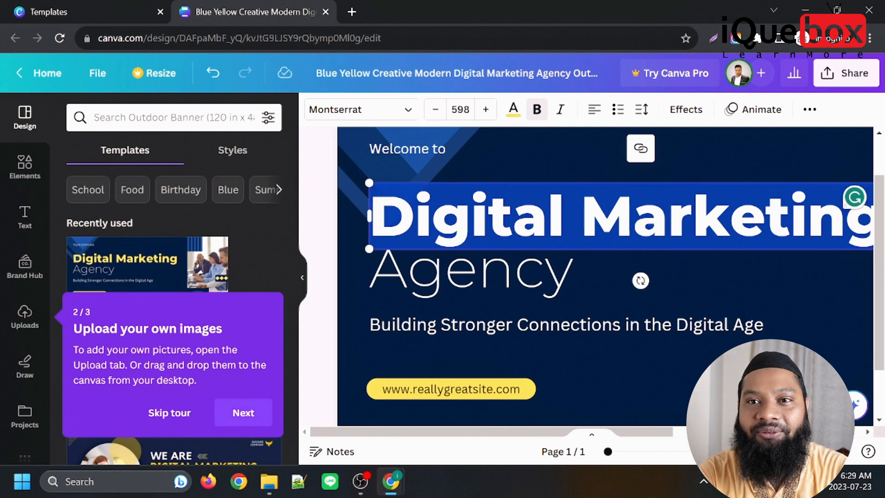
text(BD Digi)
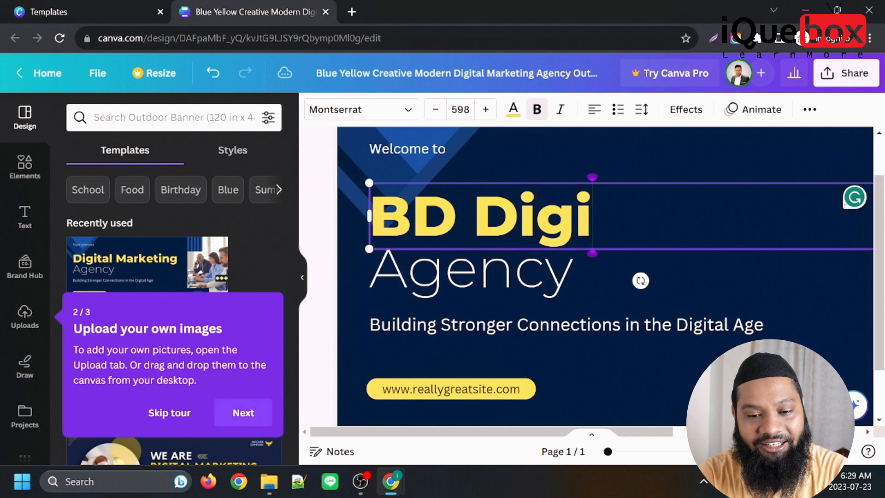
text(tal O)
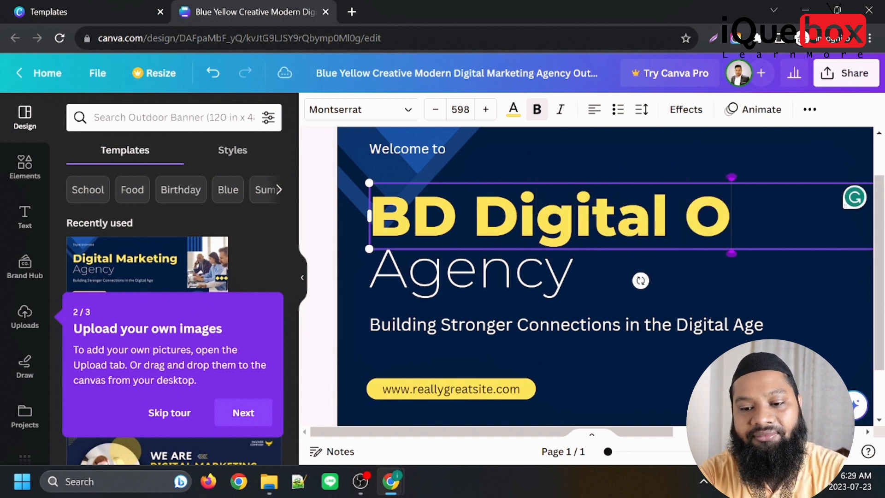
text(ffi)
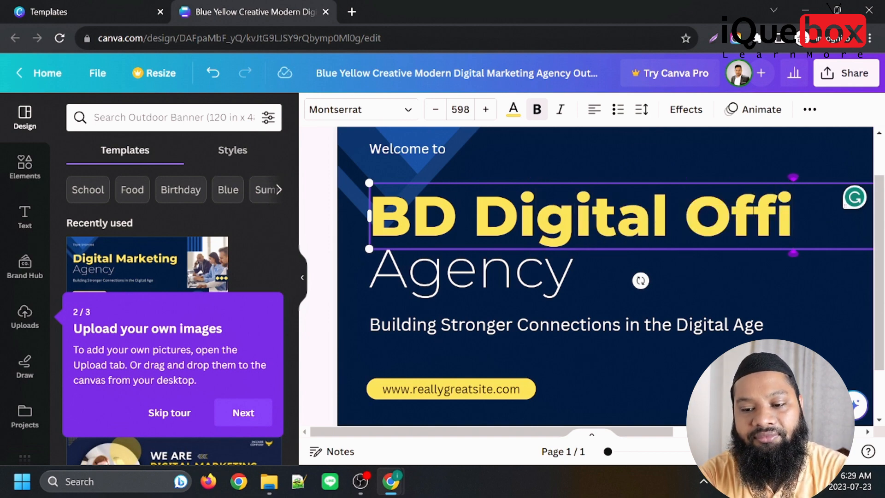
text(ce)
Select the "reallygreatsite" part of the website address in the yellow label below the tagline.
click(429, 243)
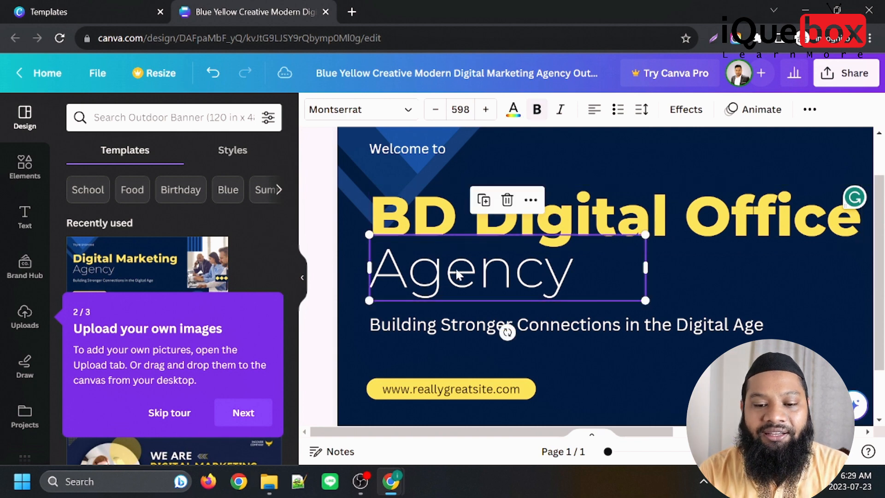
click(420, 323)
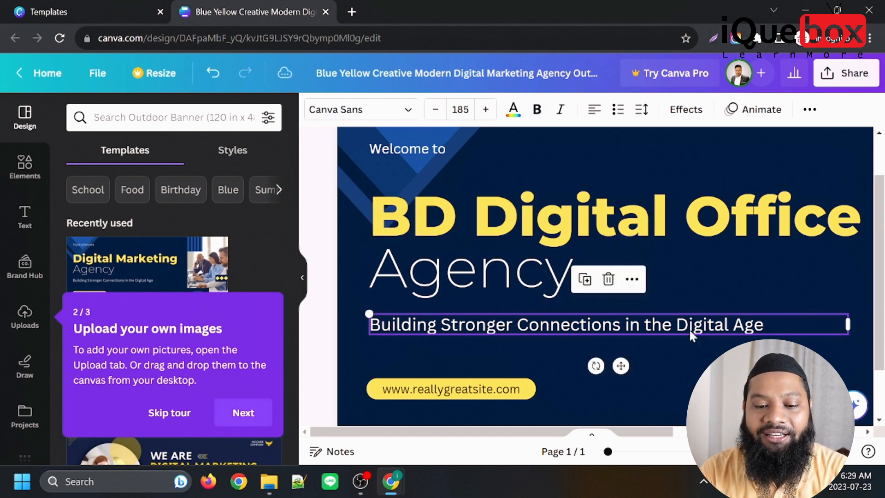
double_click(451, 391)
click(437, 390)
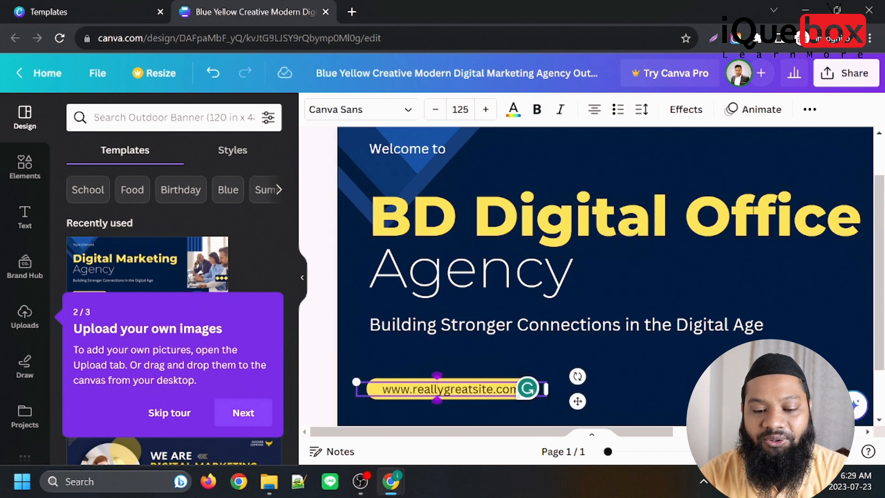
drag(494, 389, 417, 389)
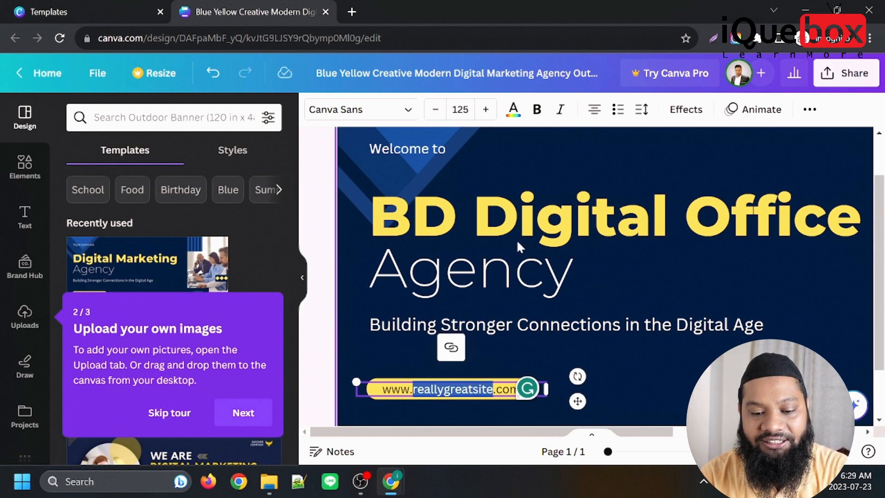
Finish the introductory tour and place the green curved graphic from the elements library below the word "Office" on the banner.
click(253, 412)
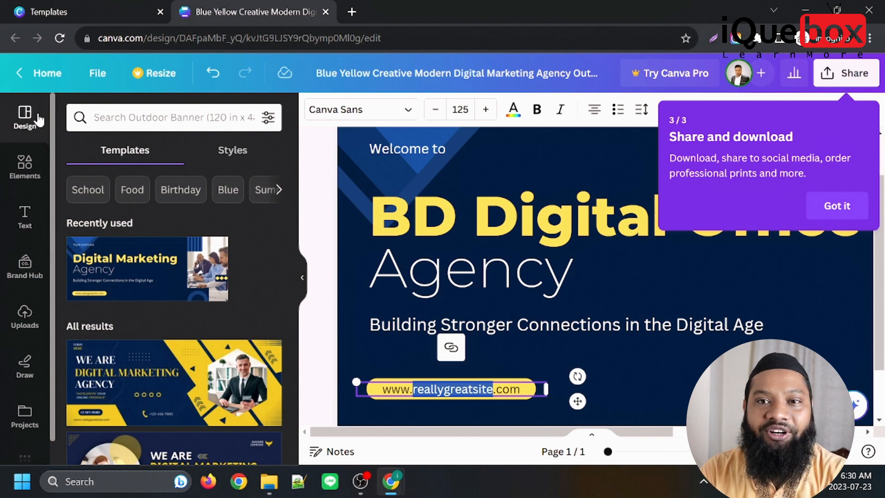
click(838, 206)
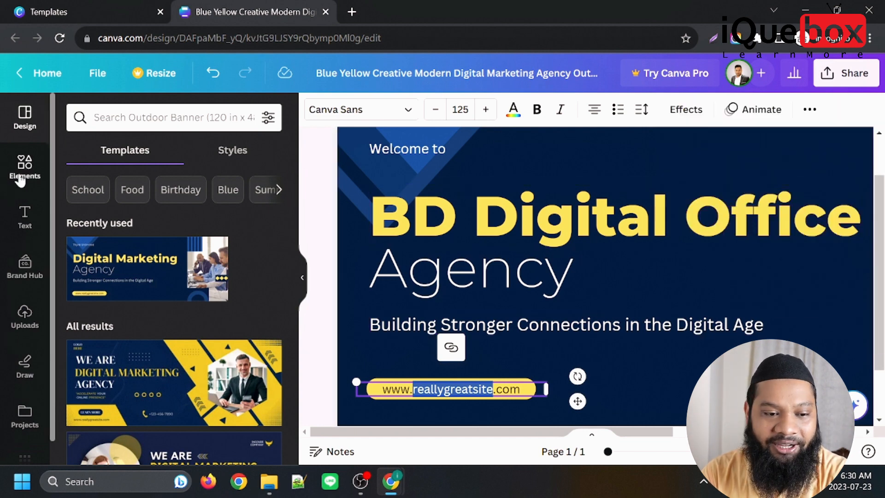
click(26, 169)
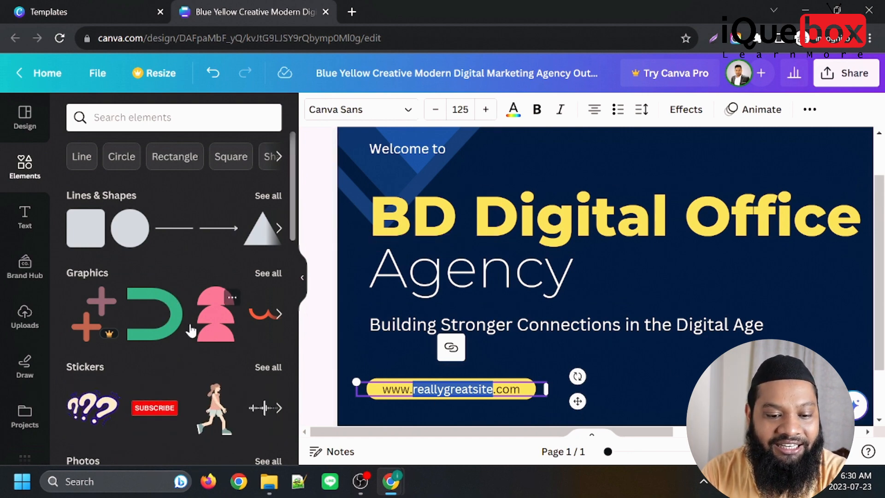
drag(174, 326, 762, 296)
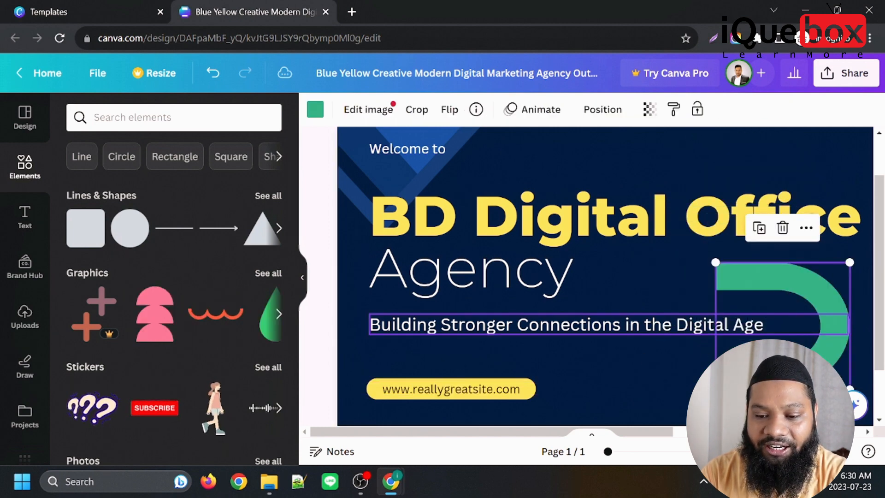
click(657, 256)
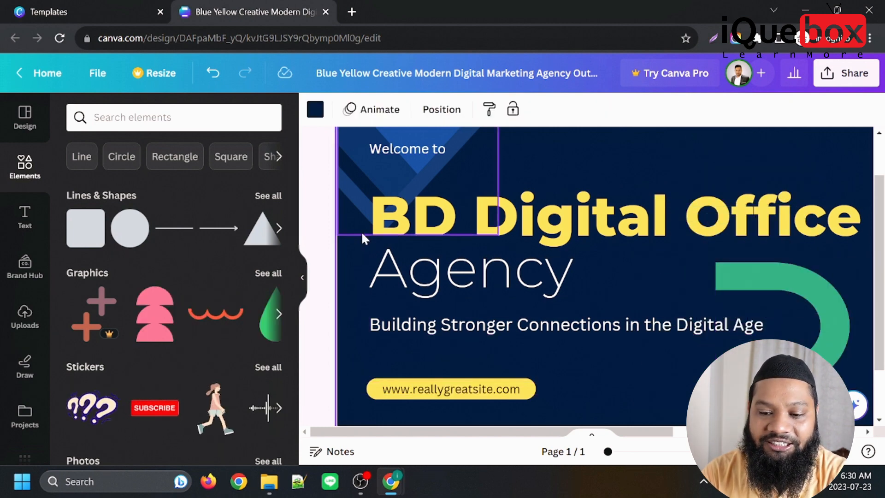
Look through the elements library and the "Line" results for graphics, photos, videos, audio, frames and charts.
click(381, 182)
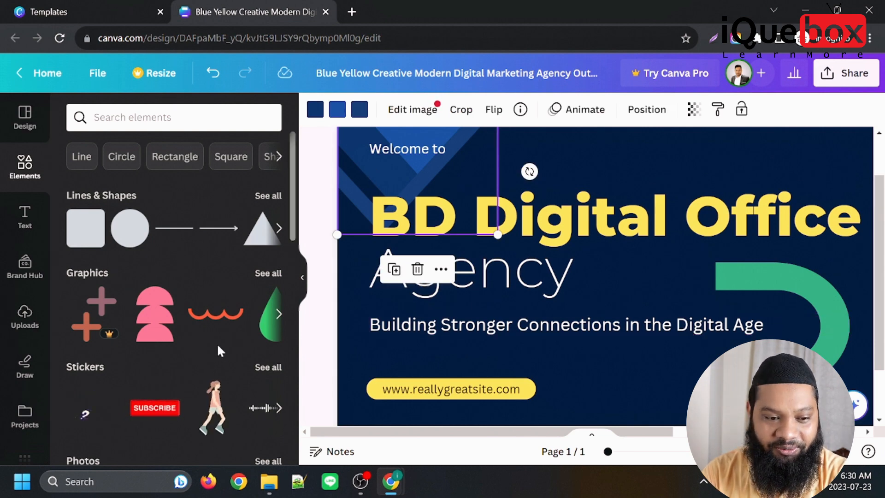
scroll(203, 343, down, 10)
scroll(191, 341, down, 4)
scroll(189, 374, up, 1)
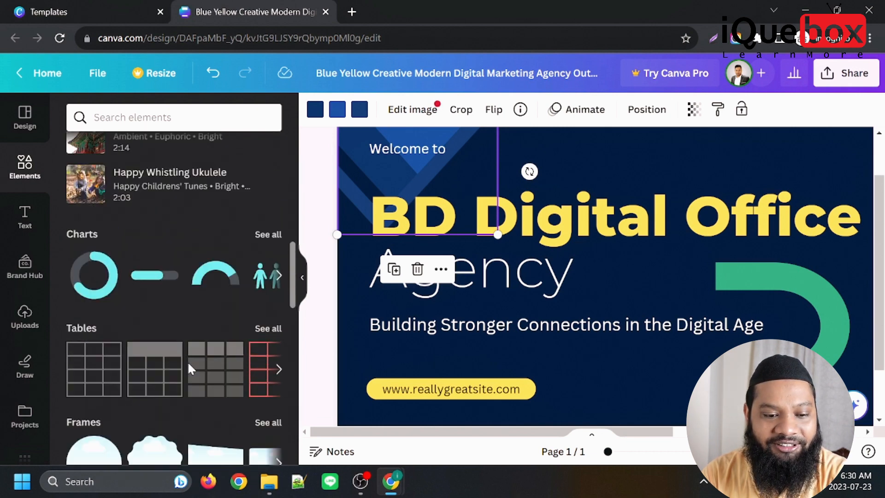
scroll(121, 272, up, 13)
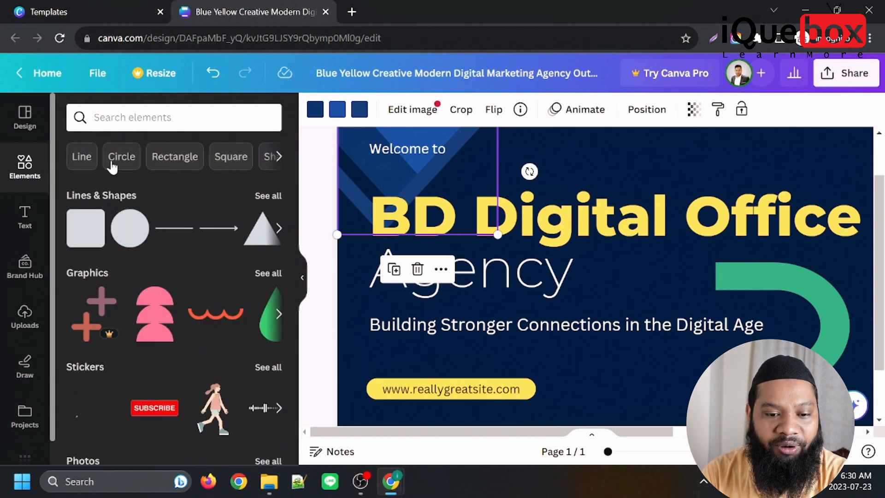
click(82, 159)
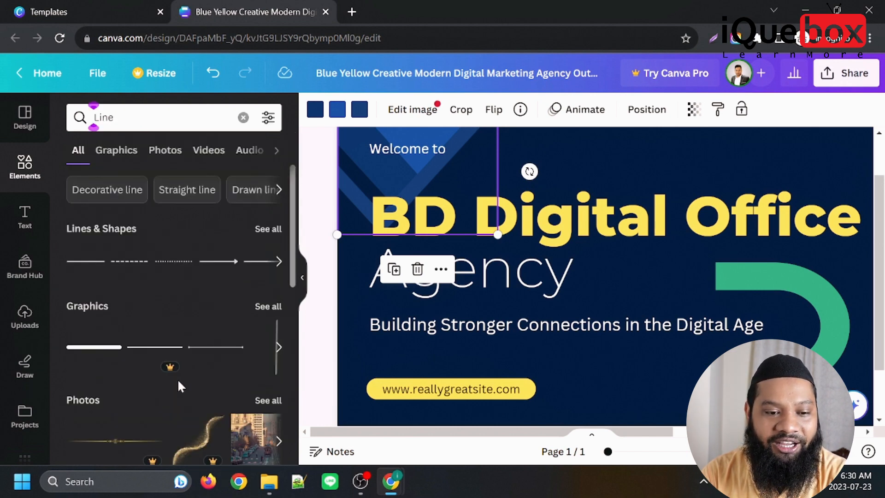
click(116, 150)
scroll(199, 350, down, 3)
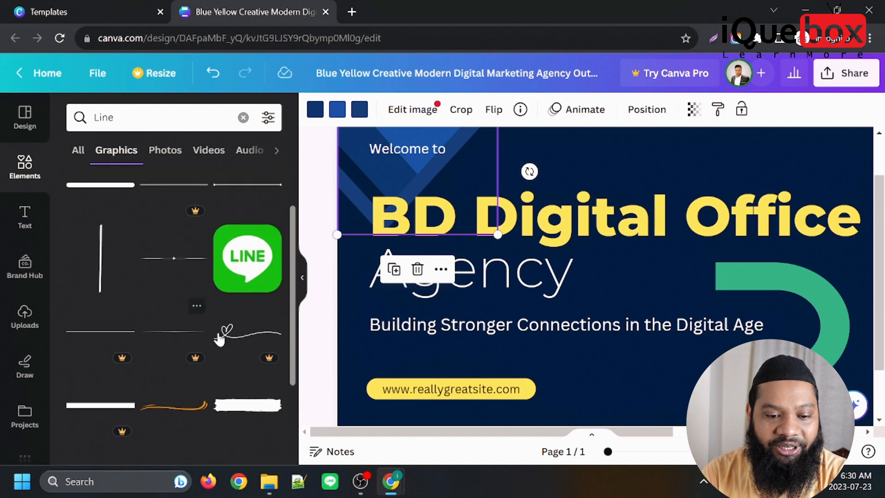
click(167, 157)
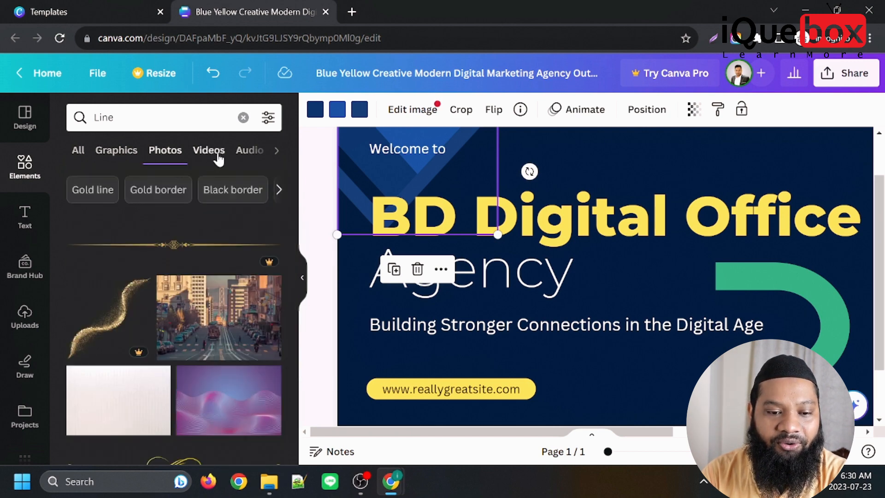
click(208, 157)
click(213, 153)
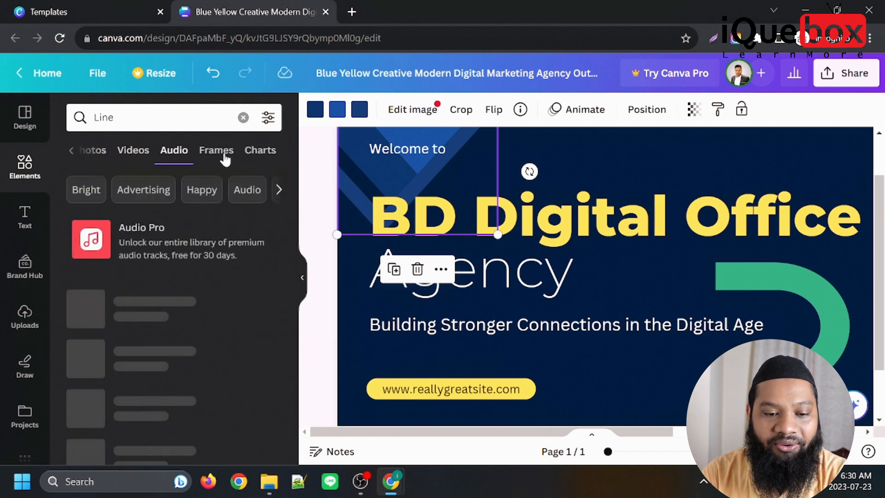
click(217, 150)
click(255, 150)
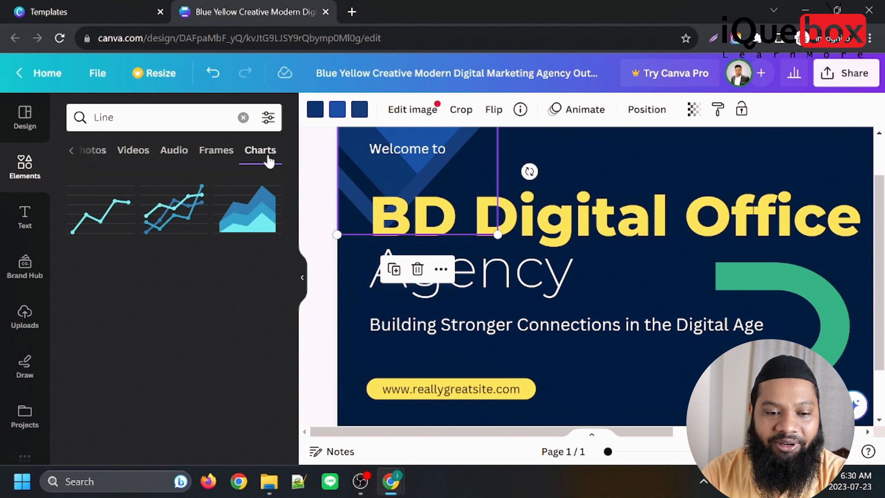
click(217, 155)
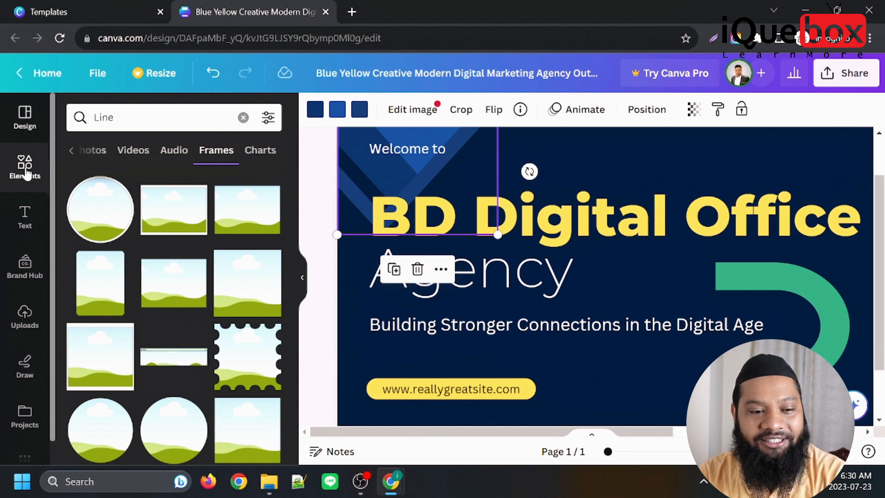
Open the text options and shrink the "BD Digital Office" headline to a font size of about 421, keeping it above "Agency".
click(25, 221)
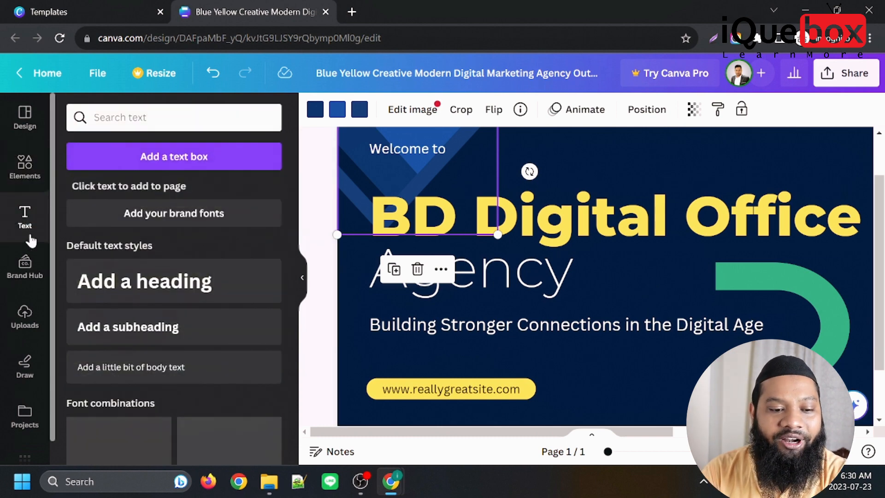
click(583, 196)
drag(369, 249, 530, 228)
drag(681, 211, 527, 211)
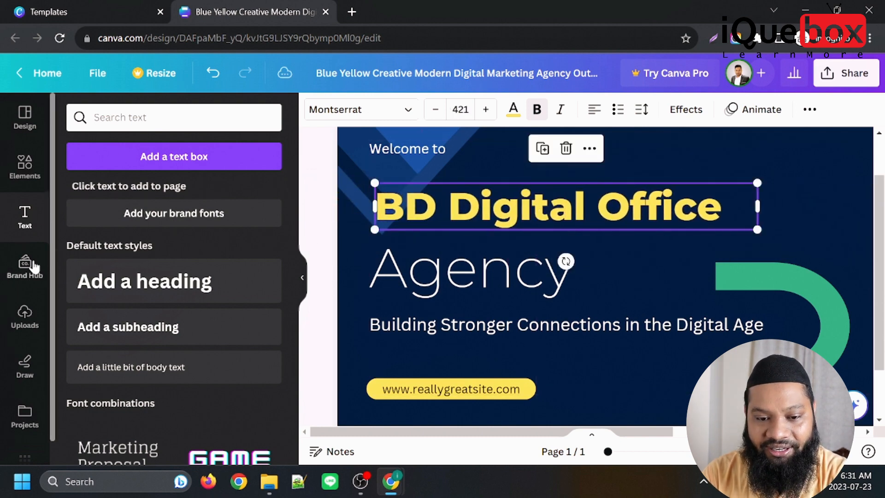
Add the "HUGE SALE" font combination at the upper end of the green curved graphic and keep the "BD Digital Office" headline selected.
scroll(125, 293, down, 5)
scroll(116, 297, up, 2)
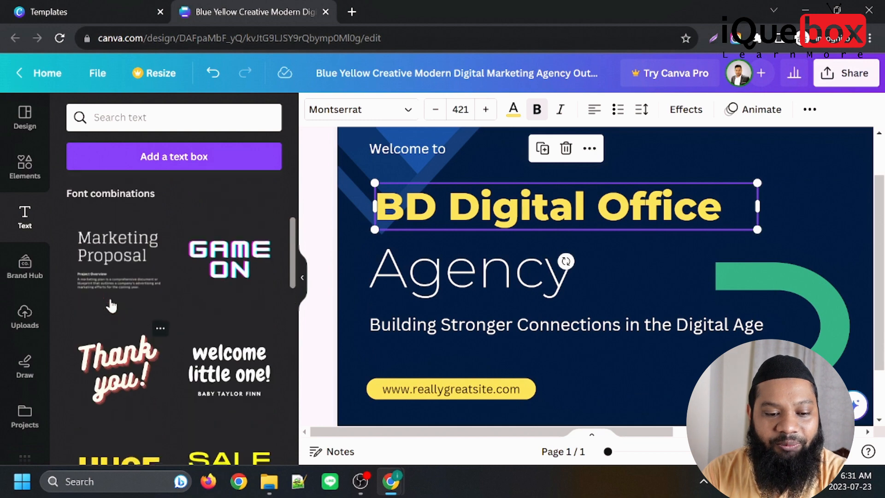
scroll(138, 342, down, 3)
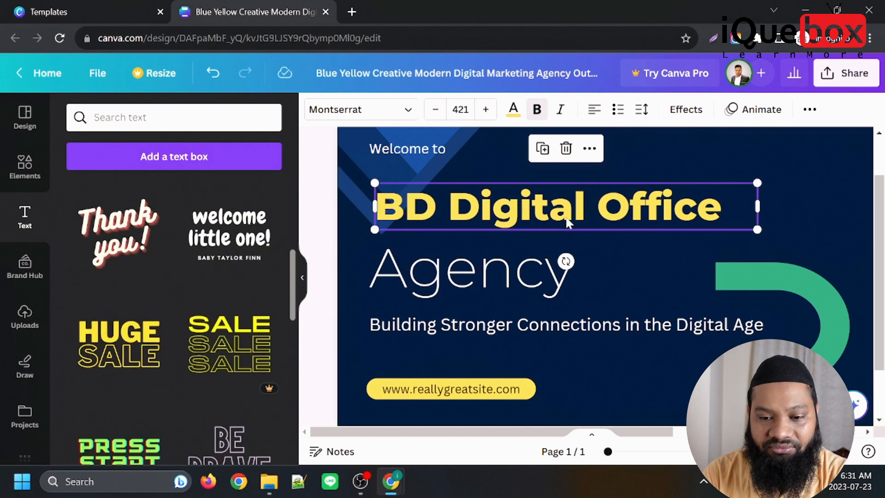
click(586, 201)
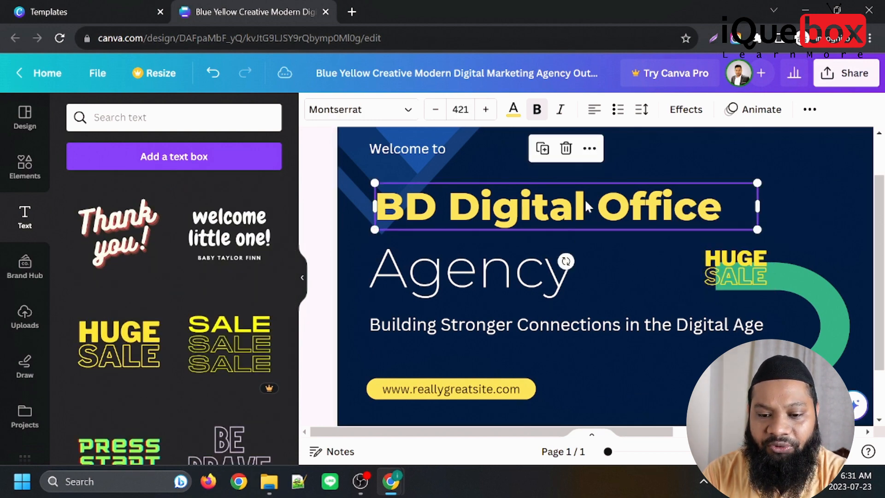
Replace the "BD Digital Office" headline with the "HUGE SALE" font combination, shrunk to fit between "Welcome to" and "Agency".
click(567, 148)
drag(125, 358, 417, 194)
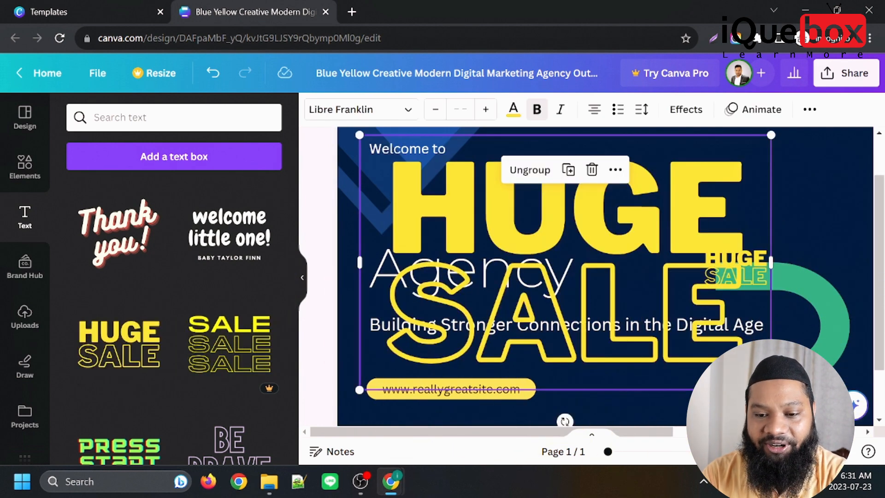
drag(771, 390, 536, 156)
drag(459, 170, 558, 180)
drag(618, 249, 605, 229)
Delete the "Agency" text below the large "HUGE SALE" combination.
click(424, 279)
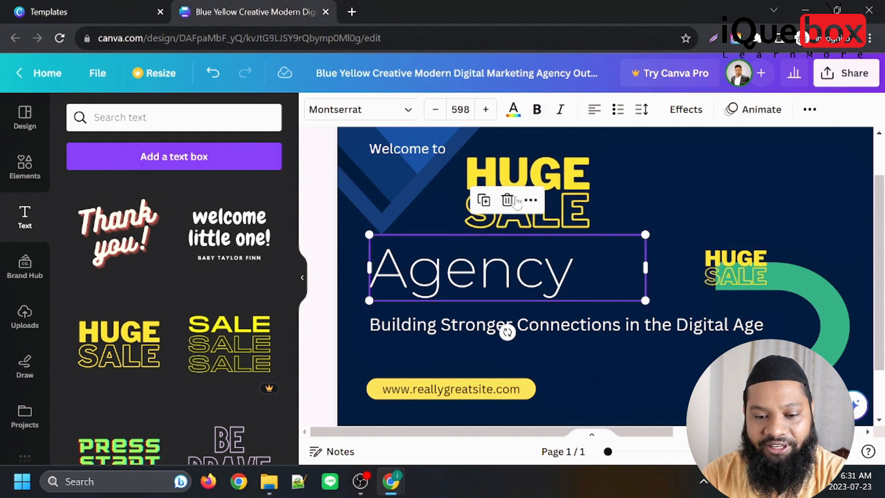
key(Return)
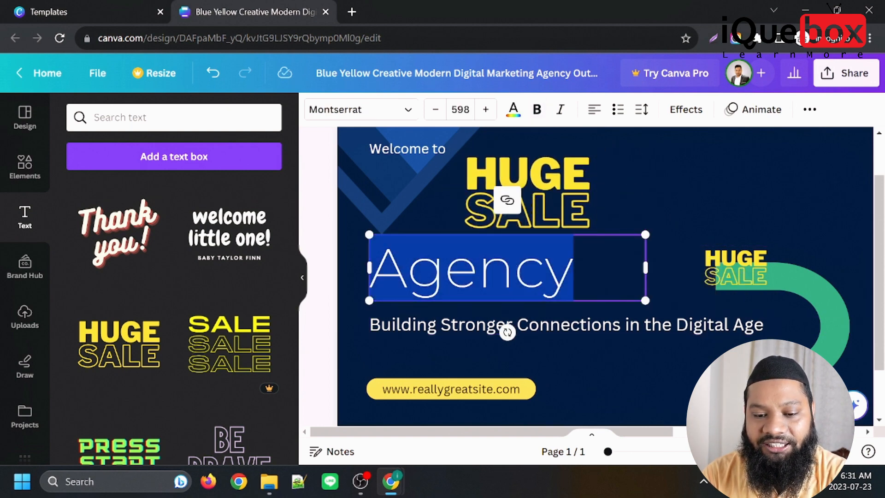
key(Escape)
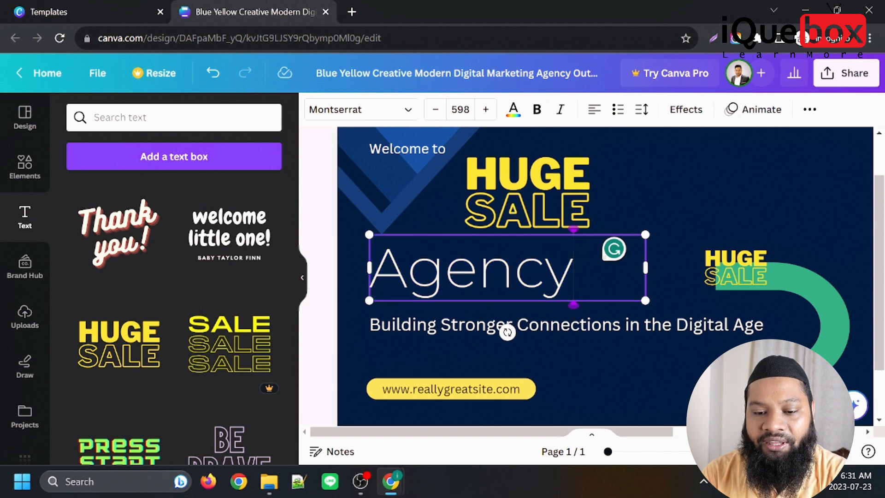
click(413, 216)
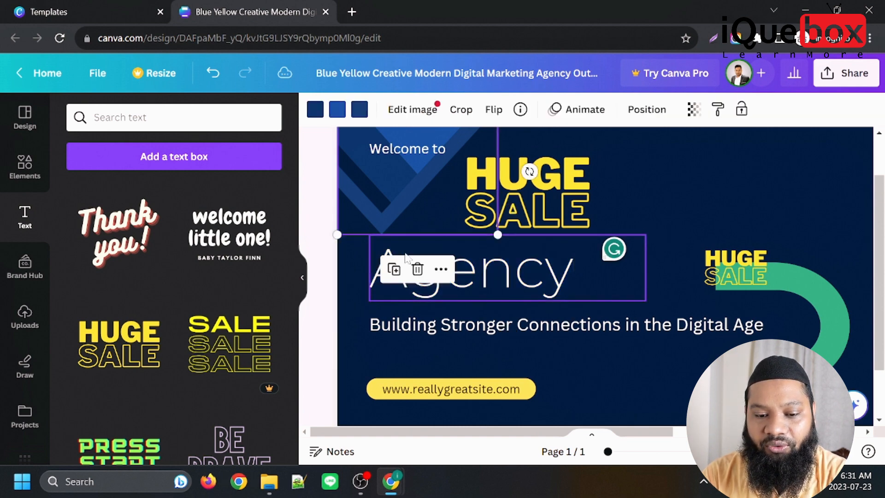
click(403, 250)
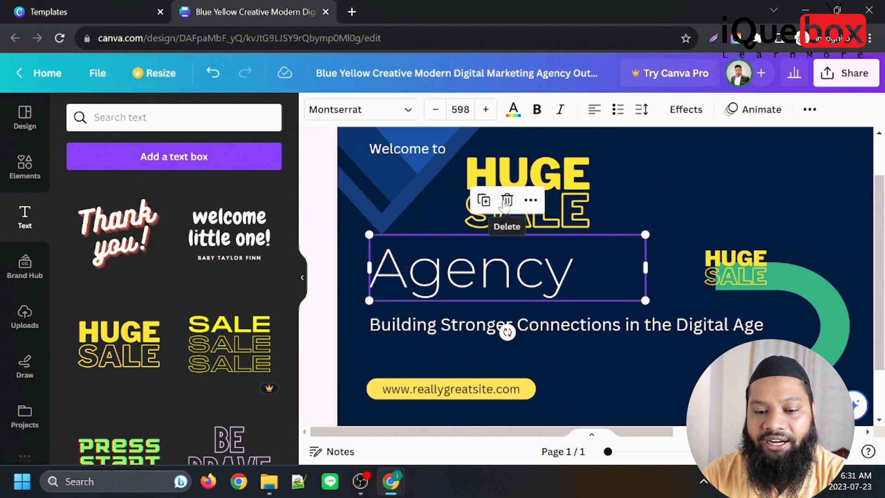
click(530, 202)
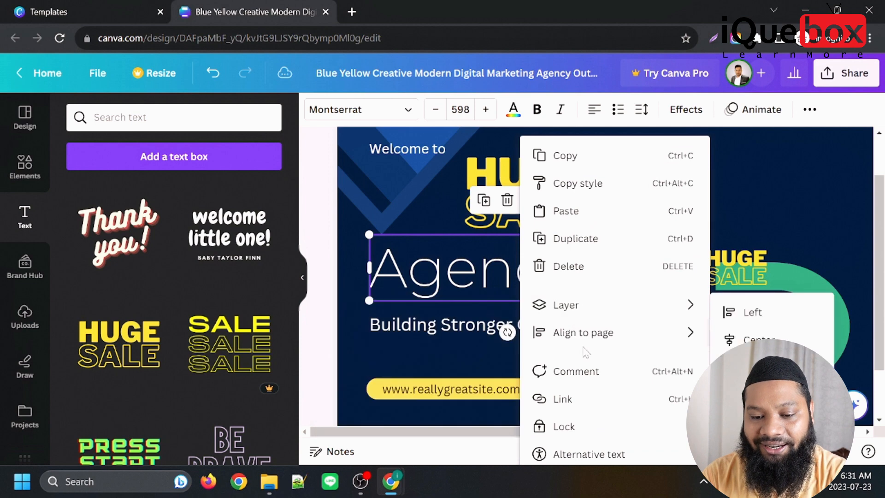
click(507, 202)
Enlarge the "HUGE SALE" combination to a font size of about 647 and align it under "Welcome to", above the tagline.
drag(556, 215, 515, 251)
drag(570, 280, 626, 314)
drag(537, 237, 479, 219)
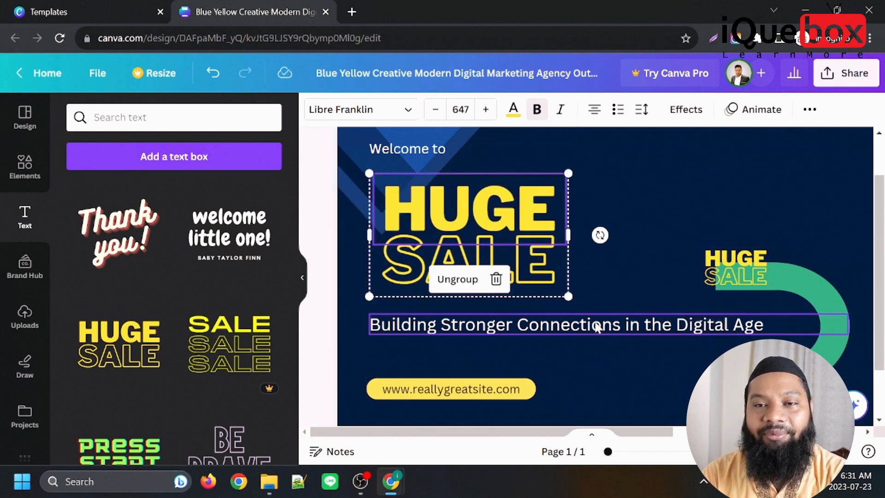
Look through the font combinations, the brand hub and the drawing tools, and open the uploads.
scroll(84, 234, down, 2)
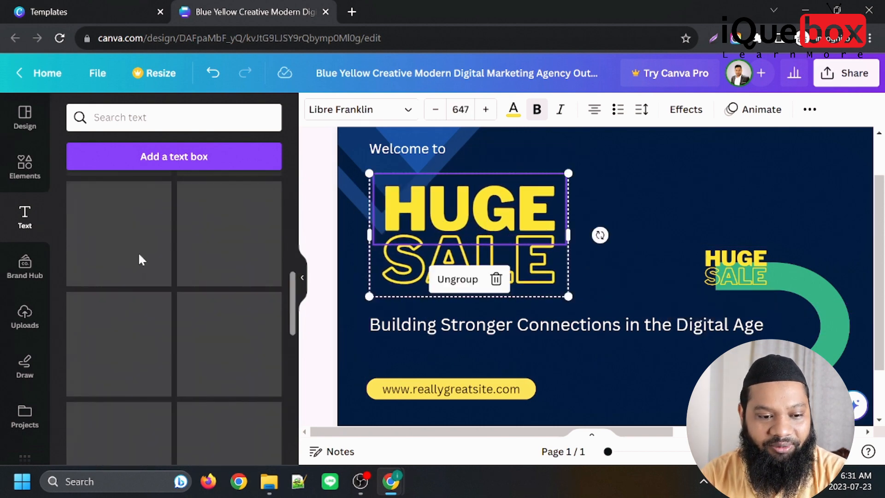
scroll(138, 313, down, 3)
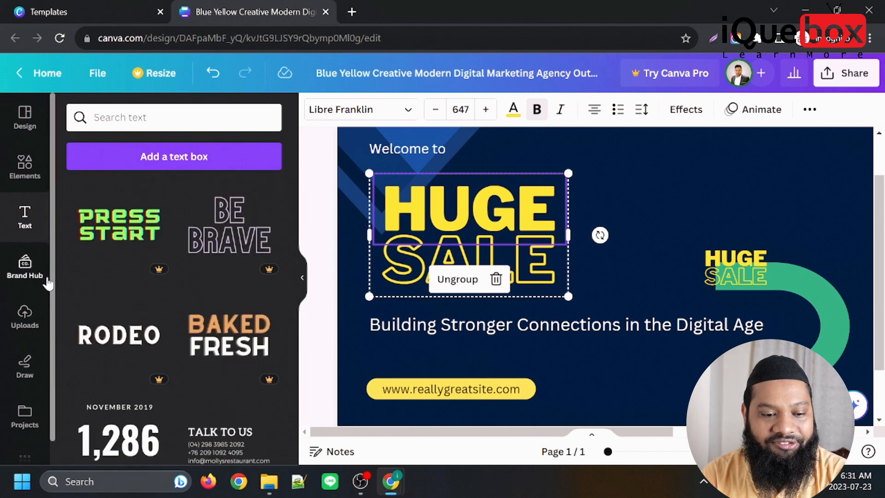
click(25, 266)
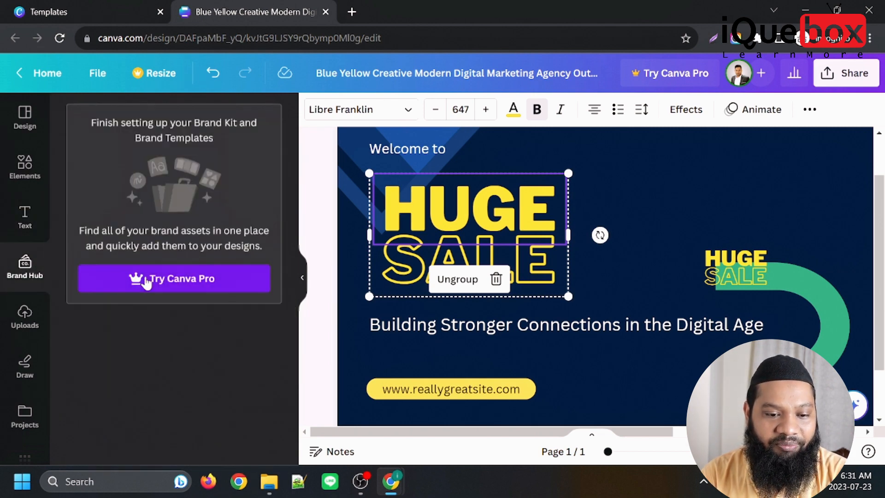
click(25, 369)
click(26, 318)
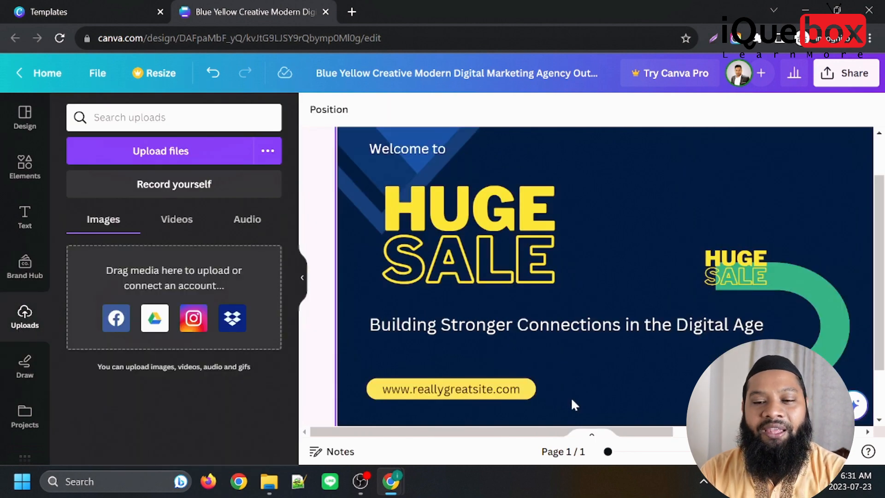
Shift the framed office photo slightly inward and down on the banner and delete the photo from its frame.
drag(642, 430, 836, 431)
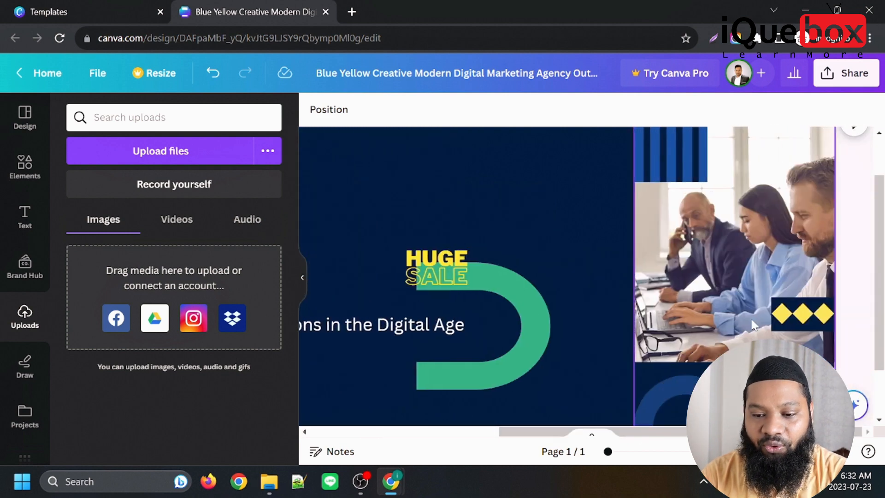
click(723, 250)
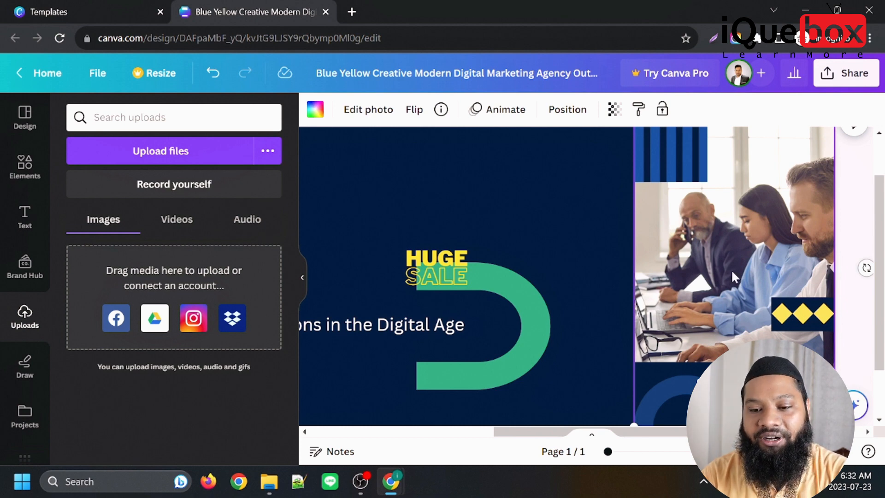
mouse_move(718, 256)
mouse_down()
mouse_move(751, 250)
mouse_move(704, 249)
mouse_up()
mouse_move(727, 304)
mouse_down()
mouse_move(703, 290)
mouse_move(692, 295)
mouse_move(713, 314)
mouse_up()
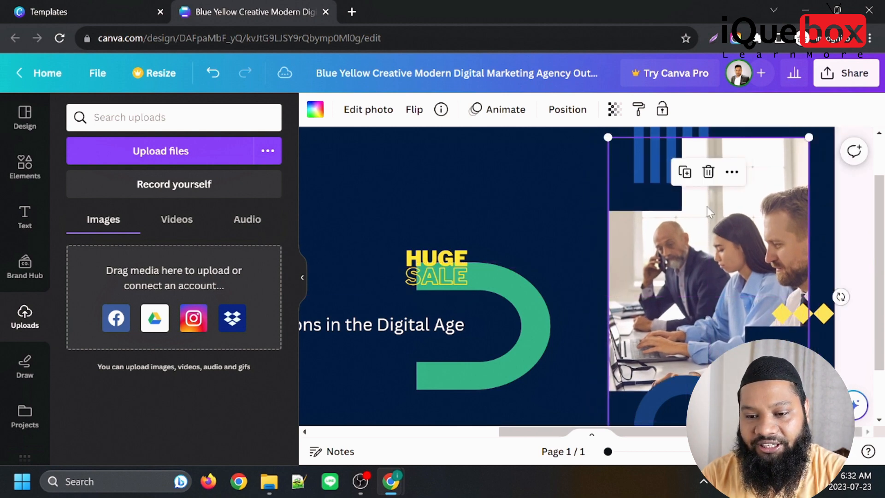
click(709, 172)
click(713, 209)
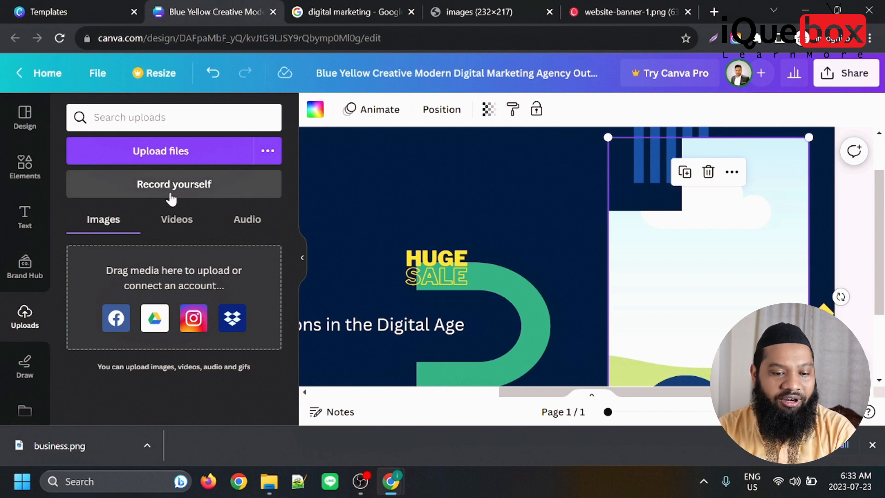
Upload business.png from the Downloads folder to the images and fill the empty photo frame with it.
click(175, 222)
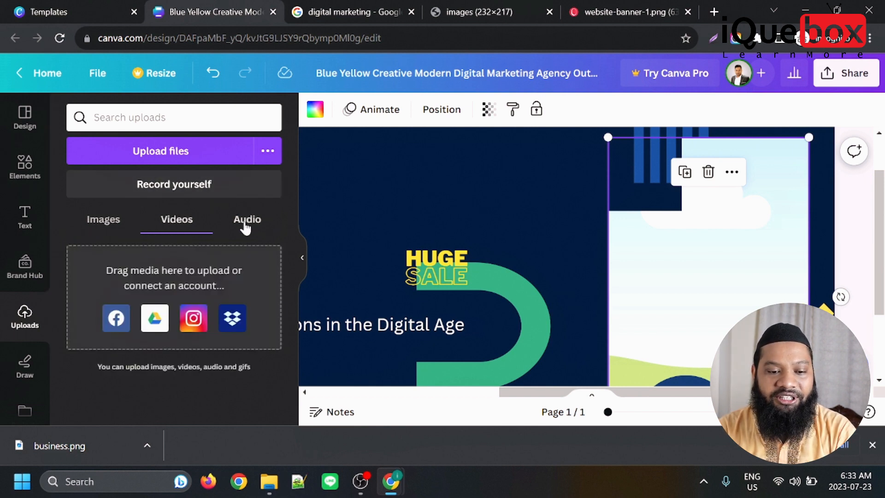
click(247, 221)
click(106, 221)
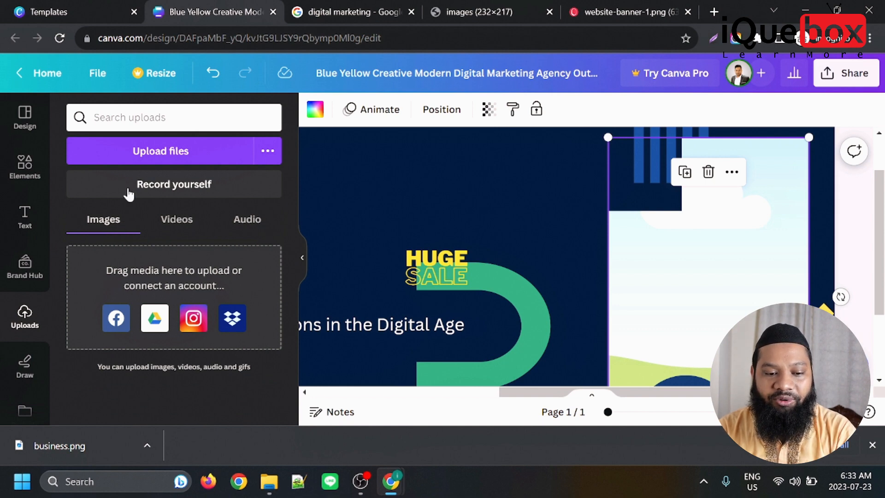
click(169, 151)
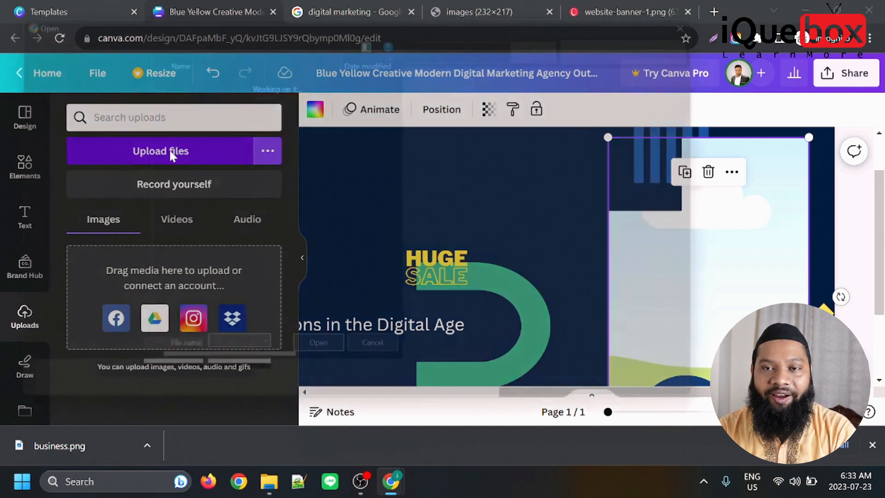
click(203, 129)
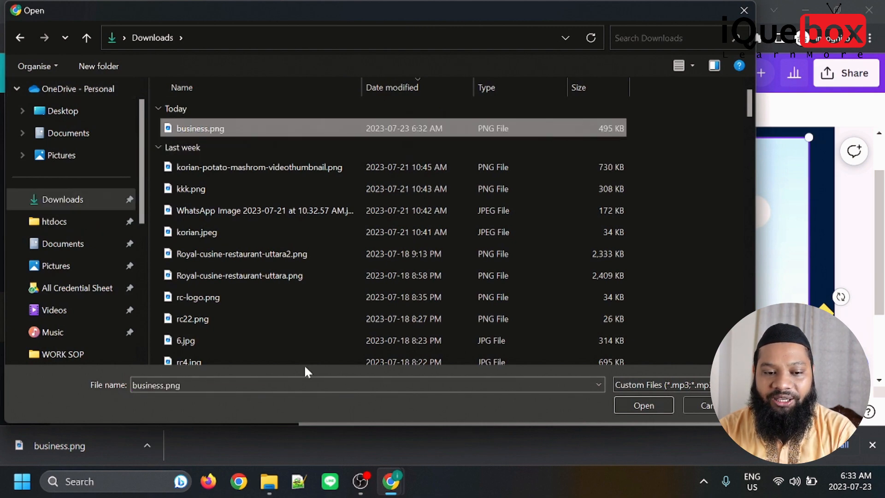
click(634, 403)
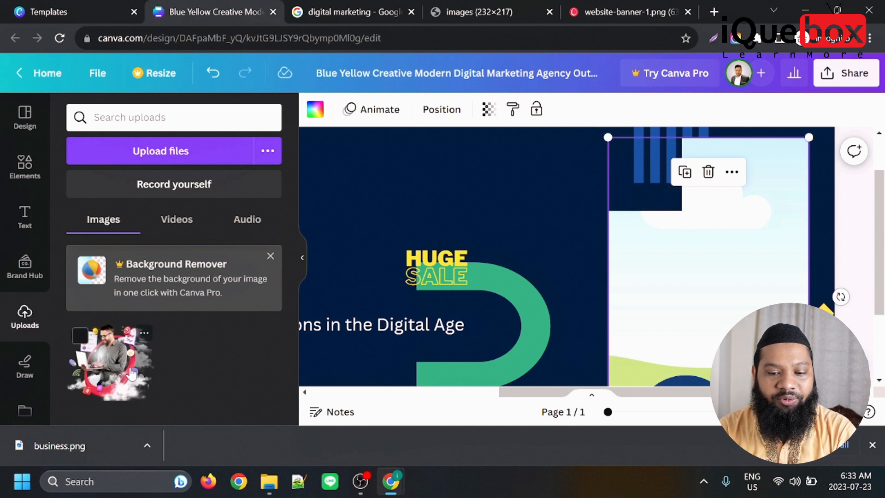
drag(113, 369, 665, 231)
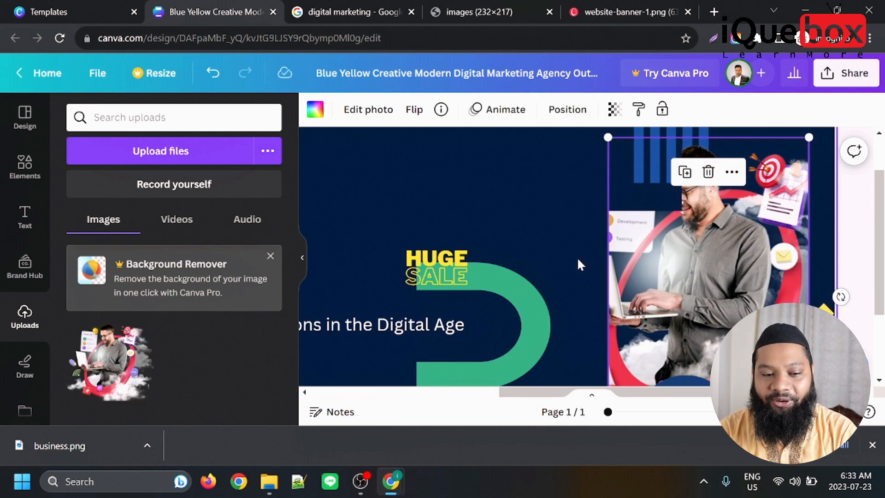
Add a separate, small copy of the uploaded business image above the small "HUGE SALE" text.
drag(116, 364, 381, 212)
drag(543, 322, 424, 208)
drag(391, 161, 421, 189)
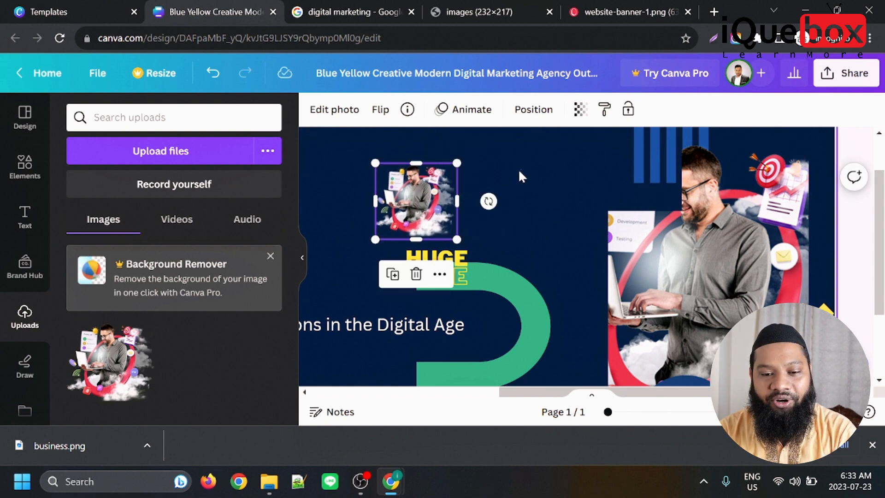
Delete the small separate copy of the business image from the banner.
right_click(438, 214)
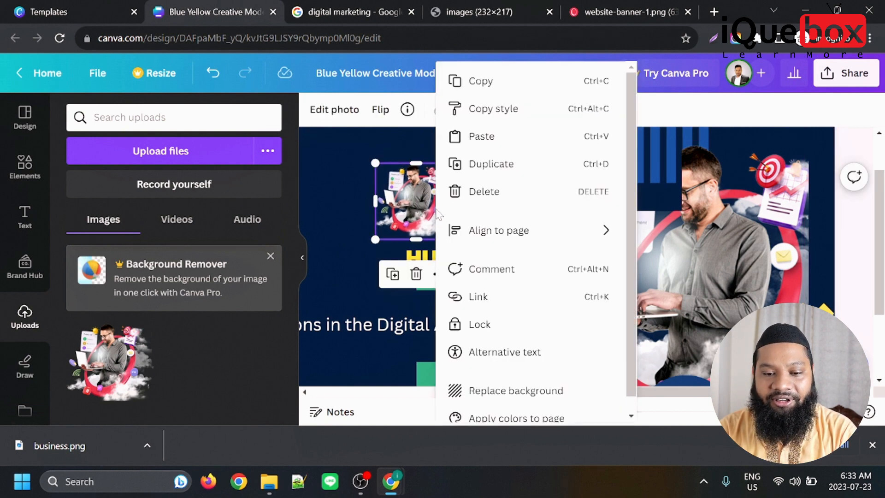
click(342, 152)
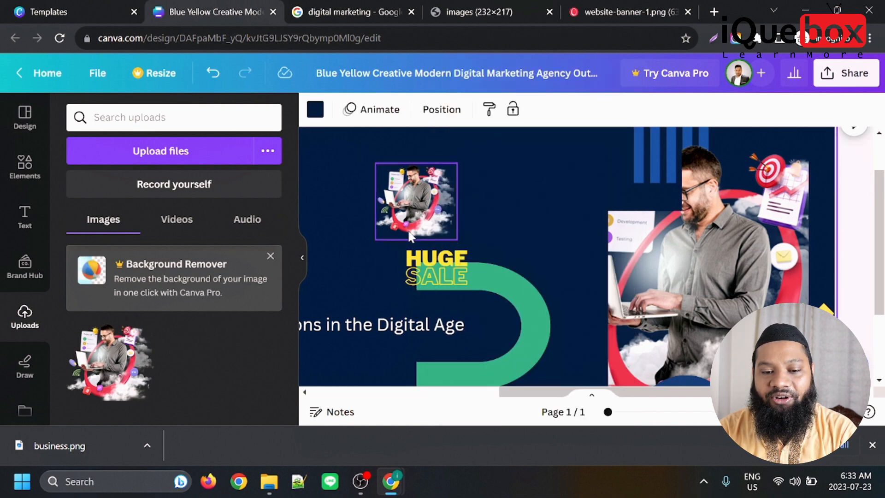
click(414, 196)
right_click(415, 199)
click(464, 192)
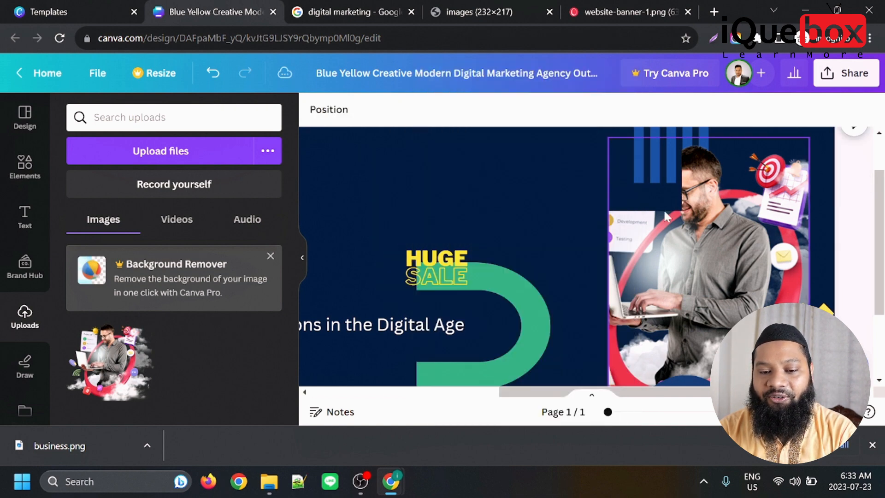
Delete the word "HUGE" from the small font combination on the green curved graphic.
scroll(636, 235, down, 3)
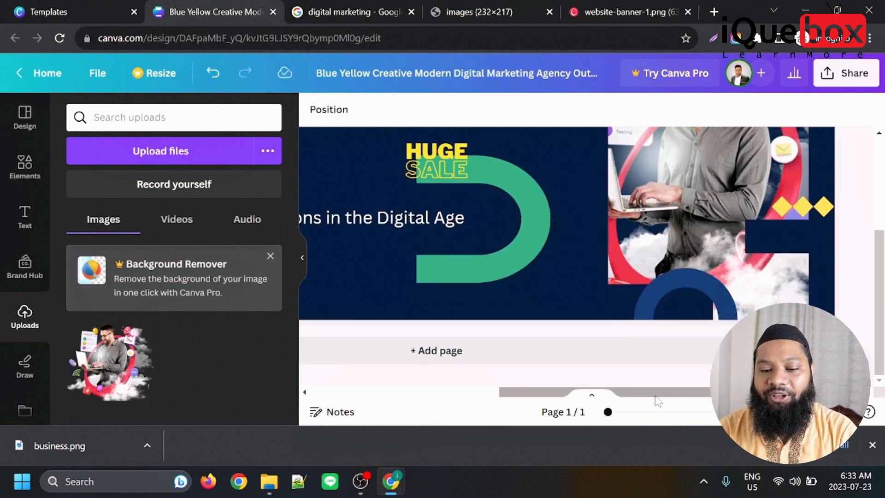
scroll(544, 161, left, 3)
click(570, 154)
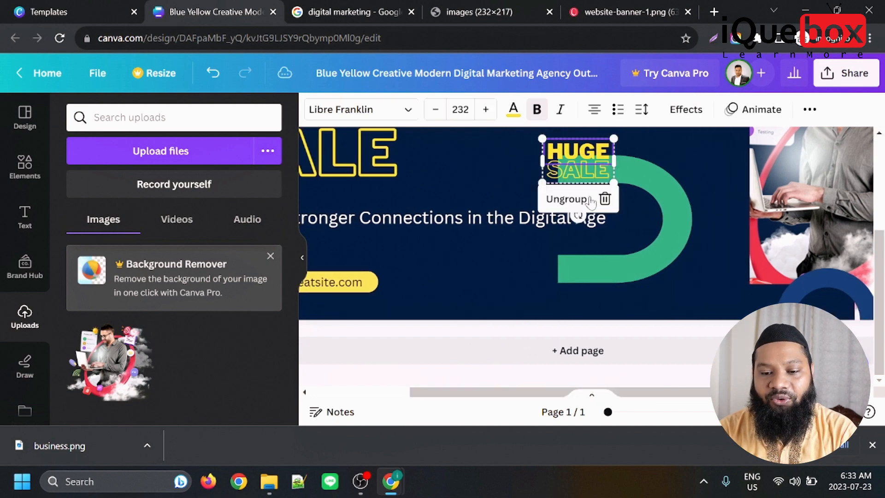
click(605, 199)
scroll(581, 369, left, 2)
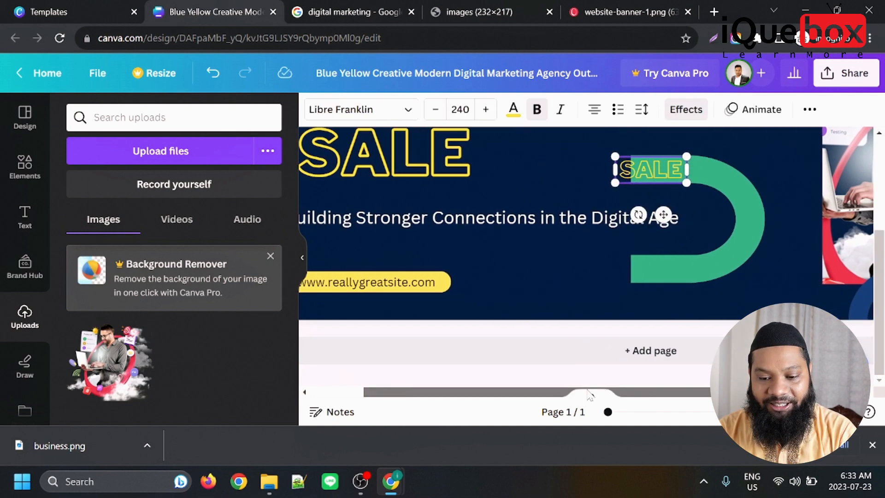
Change the font of the "Welcome to" text above the large "HUGE SALE" to Anton.
scroll(596, 262, up, 5)
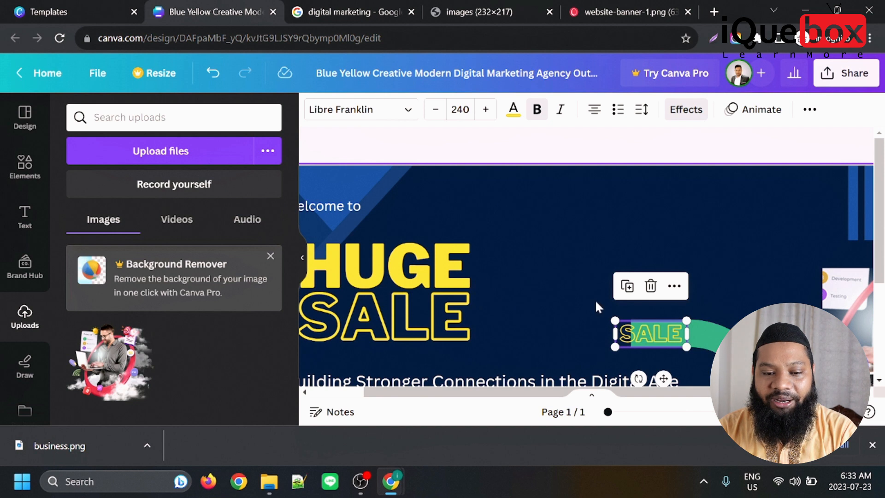
scroll(461, 276, left, 2)
click(416, 267)
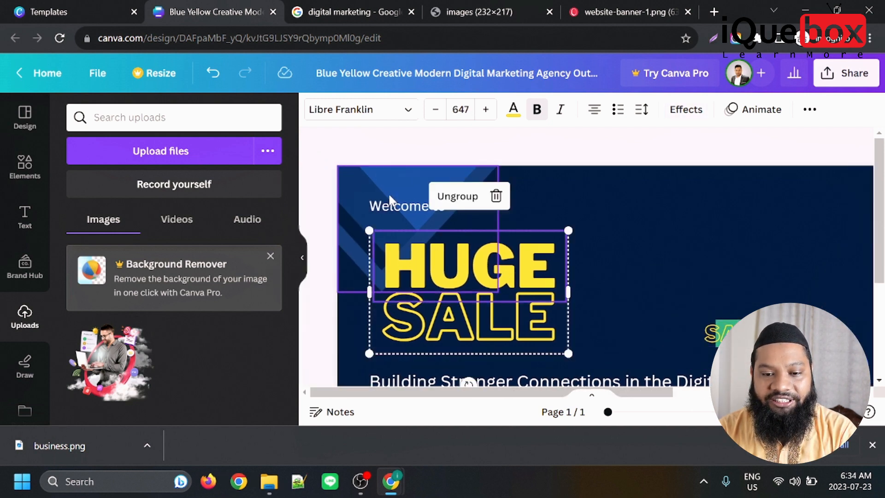
click(390, 207)
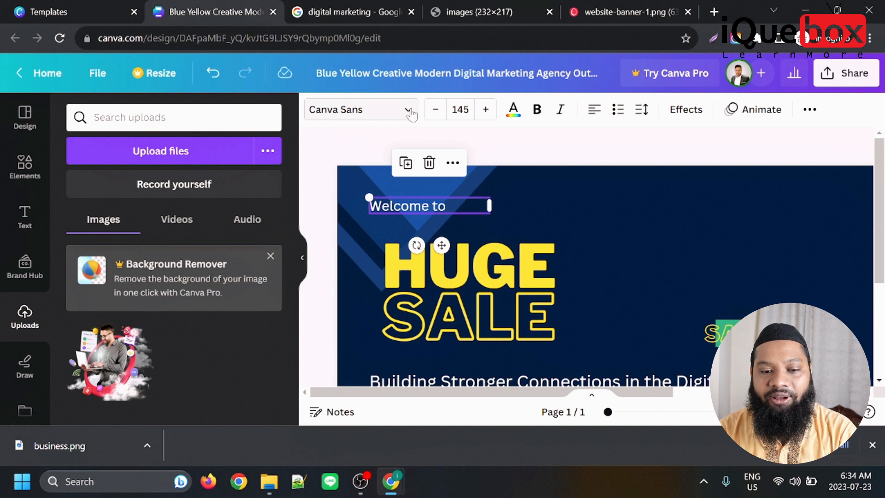
click(408, 111)
scroll(126, 261, down, 5)
scroll(126, 261, down, 5)
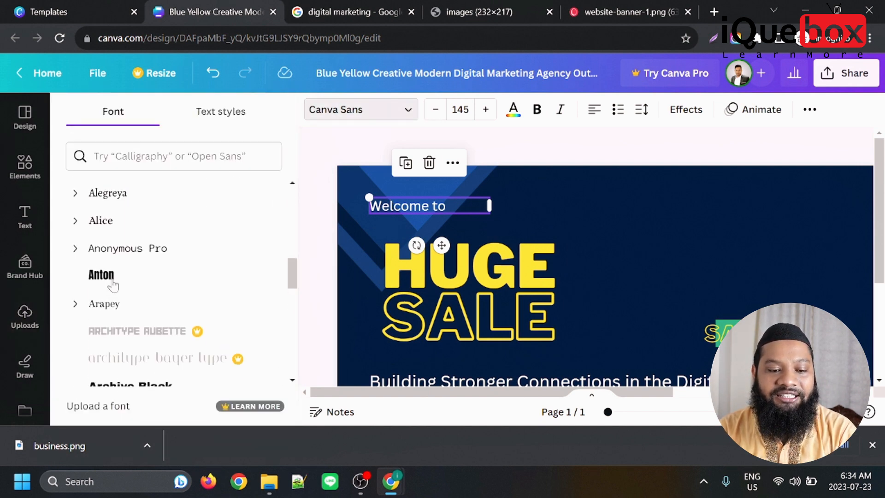
click(100, 275)
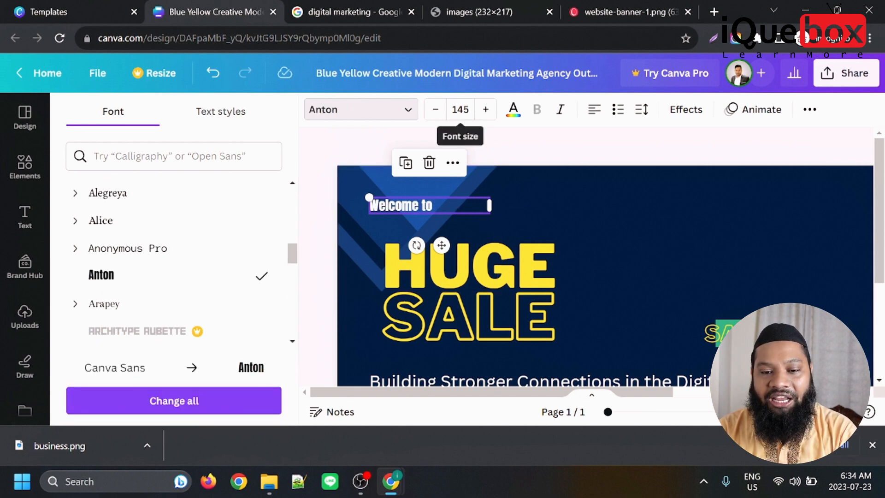
Adjust the font size of the "Welcome to" text to about 143.
click(437, 115)
click(437, 115)
click(437, 116)
click(437, 116)
click(438, 115)
click(437, 115)
click(489, 115)
click(488, 115)
click(489, 115)
click(488, 115)
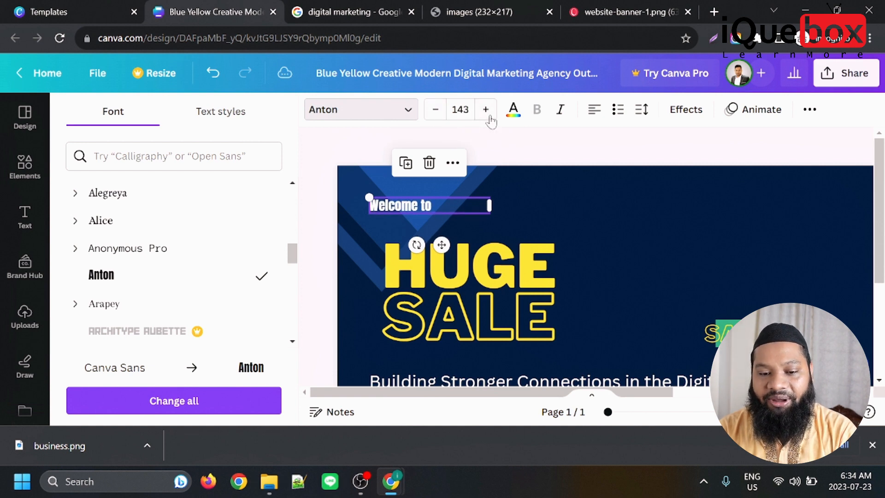
Color the "Welcome to" text light yellow from the document colors and format it as a bulleted list.
click(513, 111)
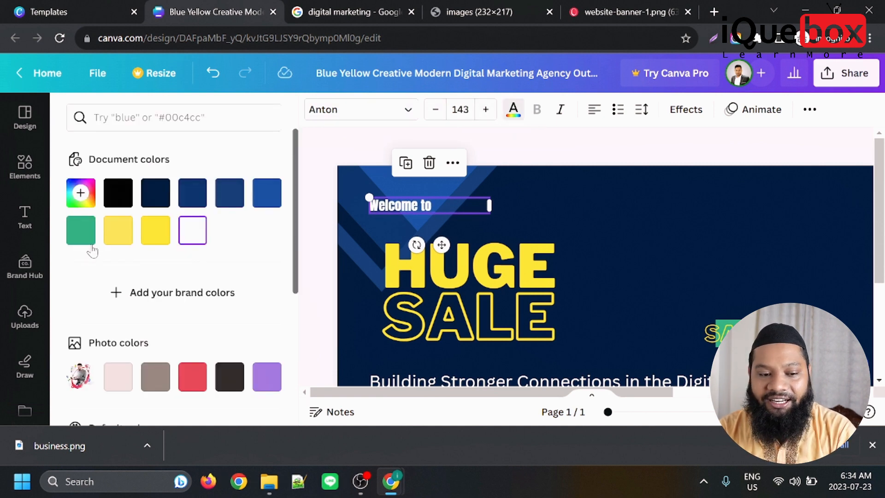
click(119, 230)
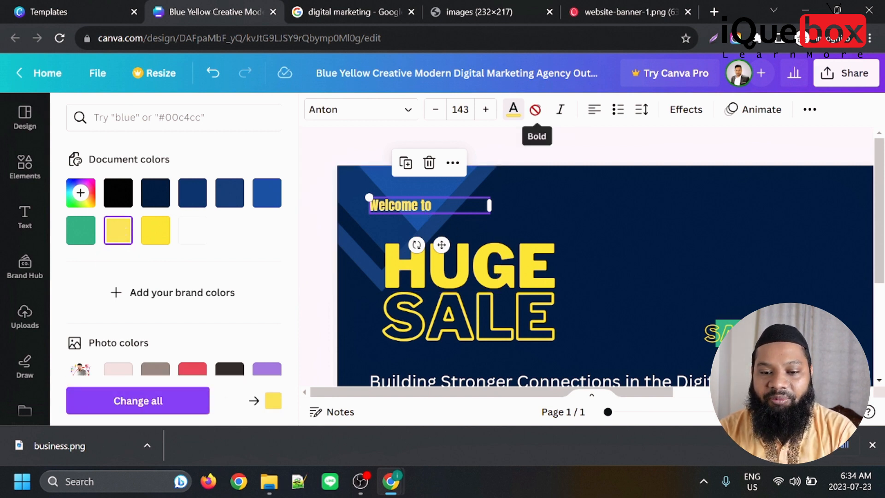
click(620, 111)
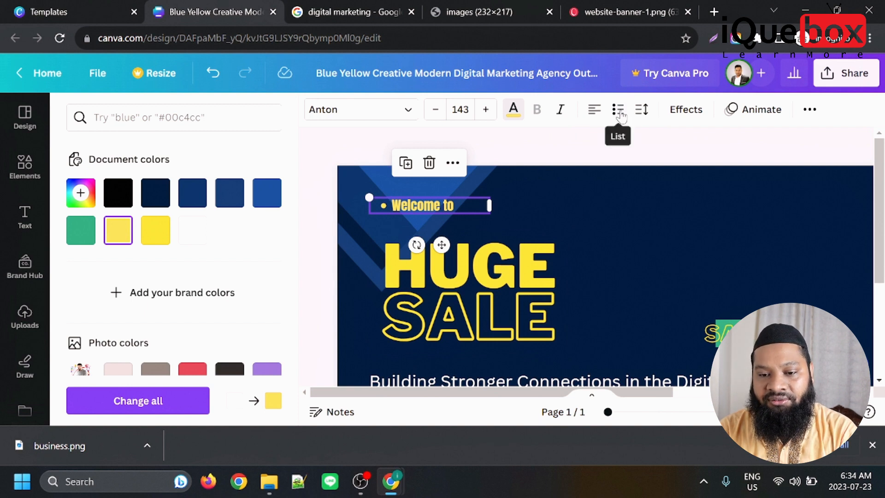
Examine the text effects, text animations and additional options available for the "Welcome to" text.
click(686, 111)
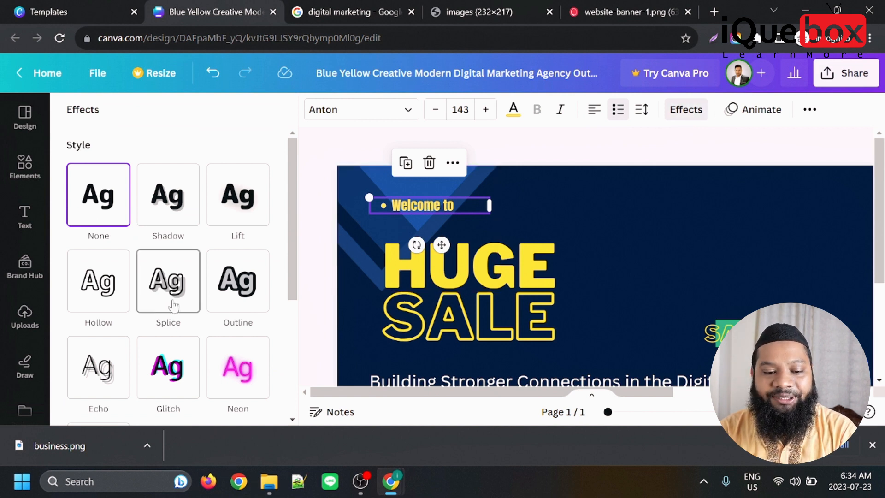
scroll(181, 294, down, 2)
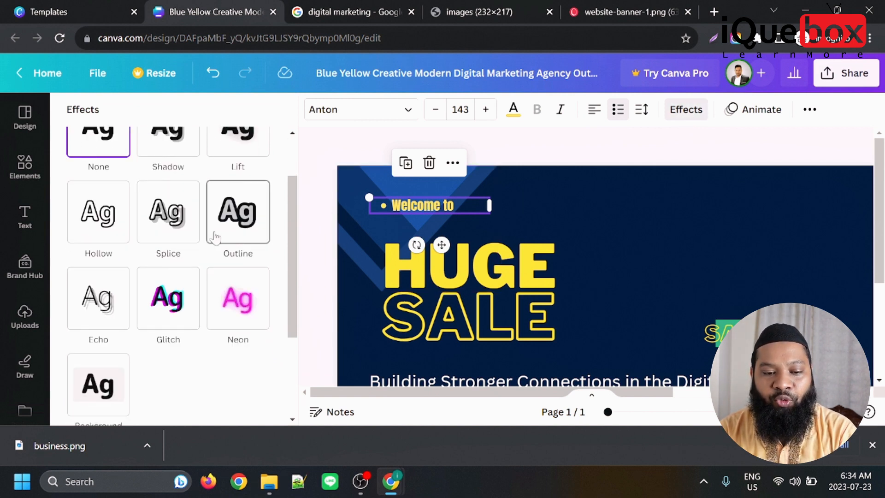
scroll(108, 286, down, 4)
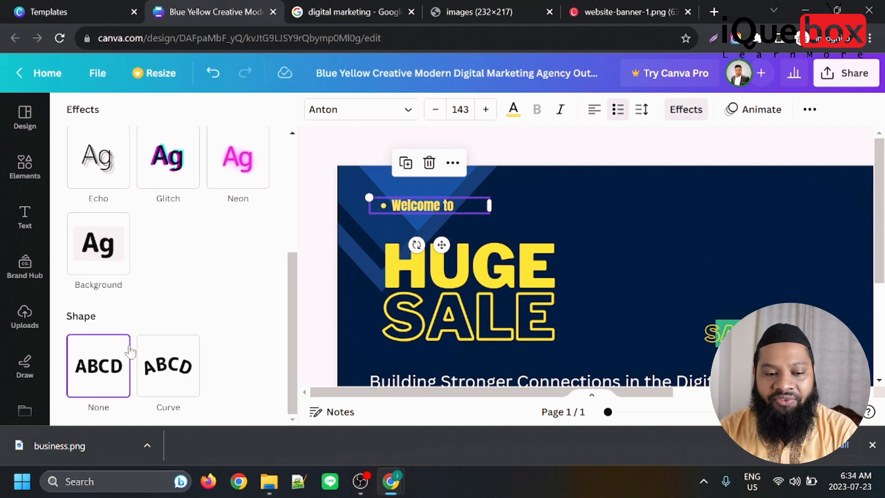
scroll(109, 259, up, 6)
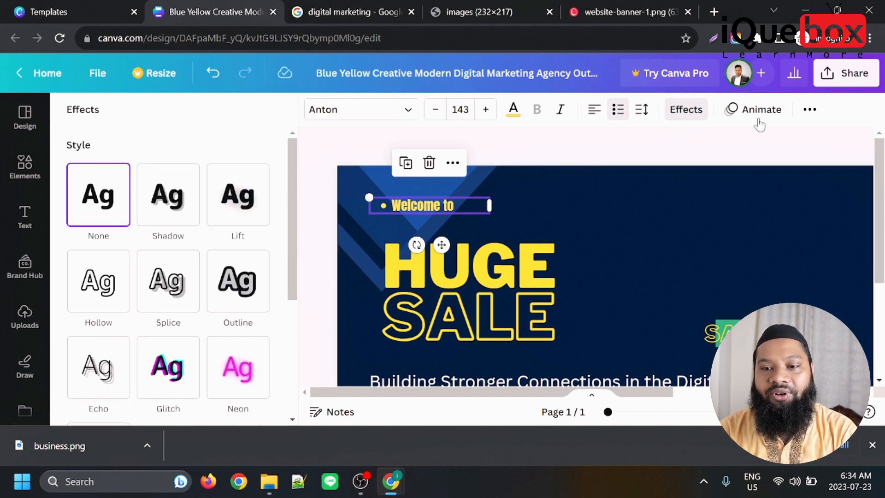
click(759, 119)
scroll(117, 276, down, 1)
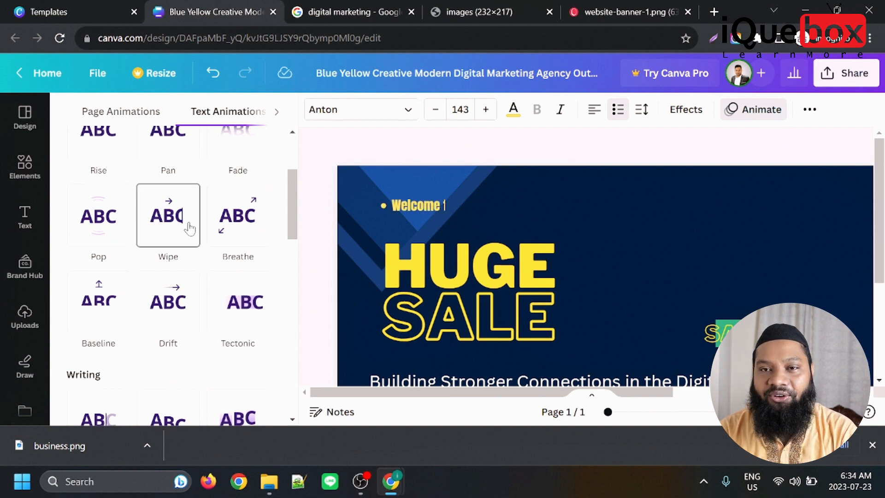
scroll(221, 239, down, 4)
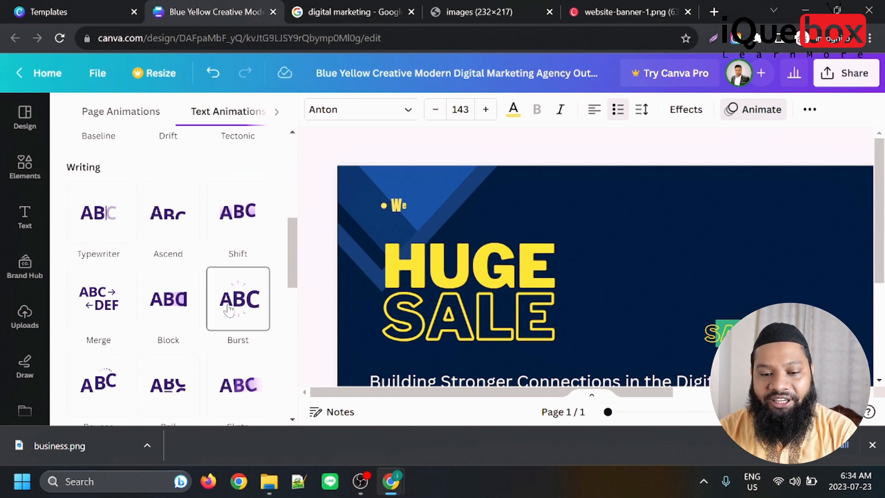
scroll(536, 284, down, 3)
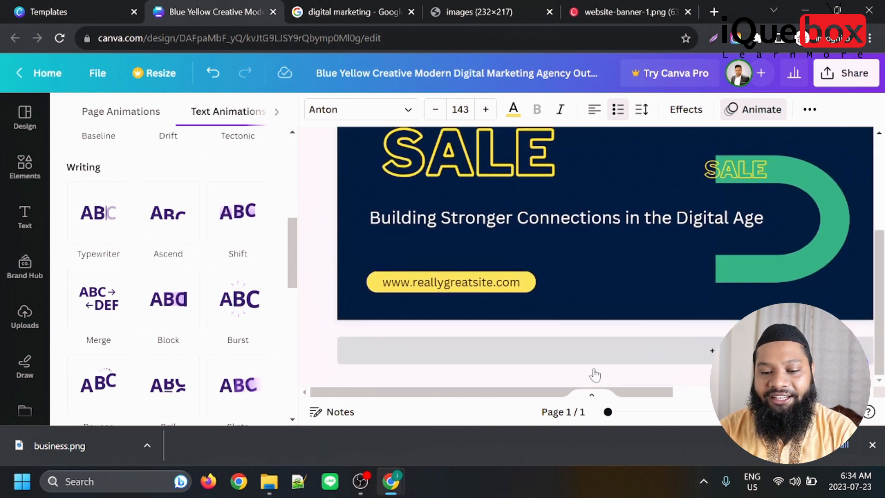
scroll(567, 398, right, 5)
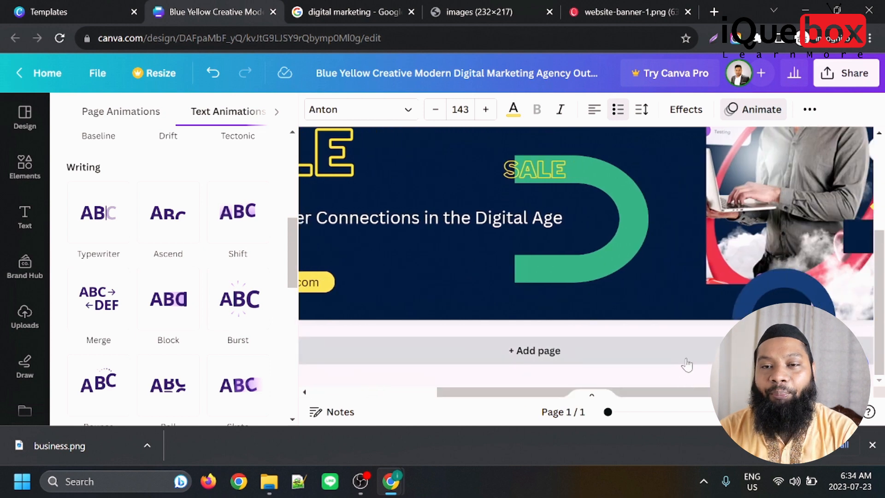
scroll(457, 231, up, 3)
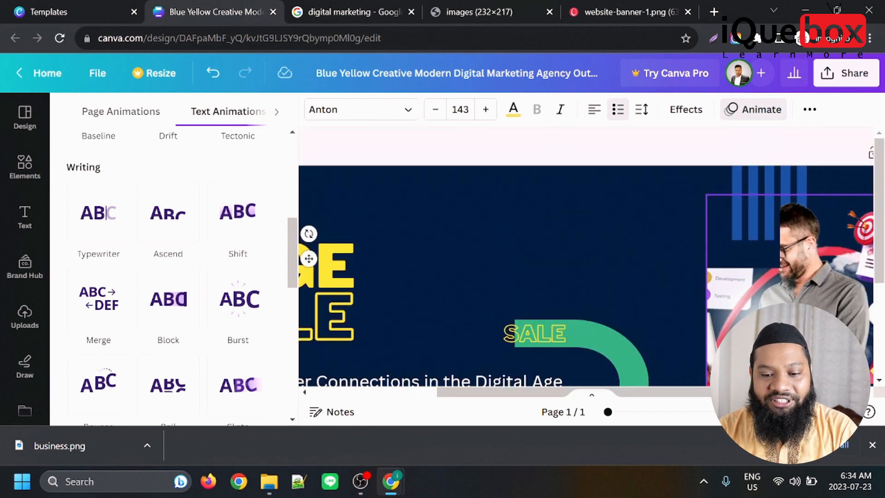
click(810, 111)
click(811, 113)
Download the banner design as a PNG file.
click(866, 81)
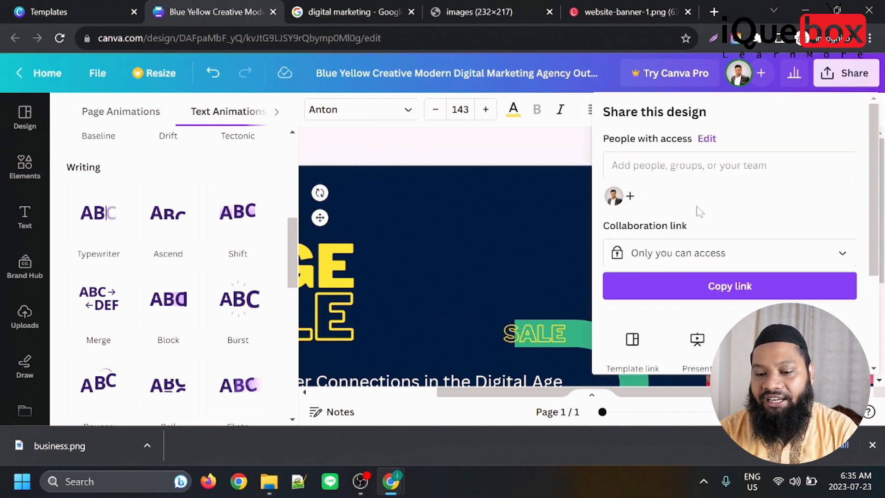
scroll(646, 239, down, 3)
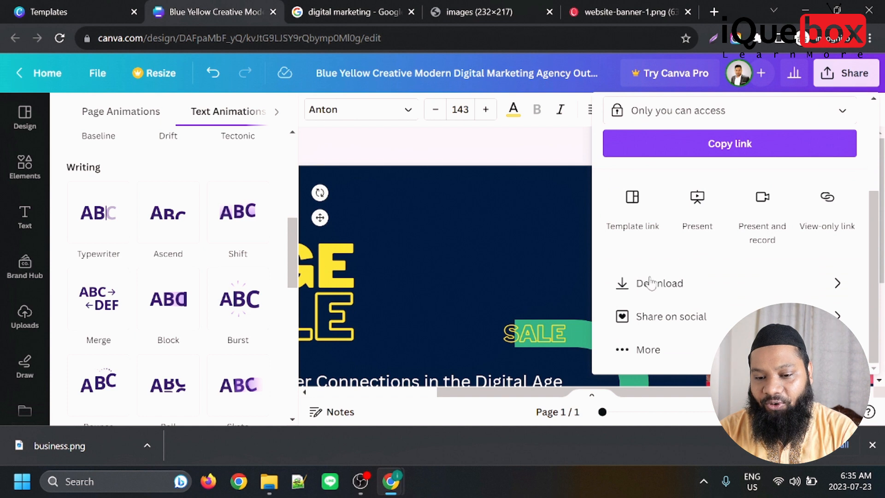
click(708, 284)
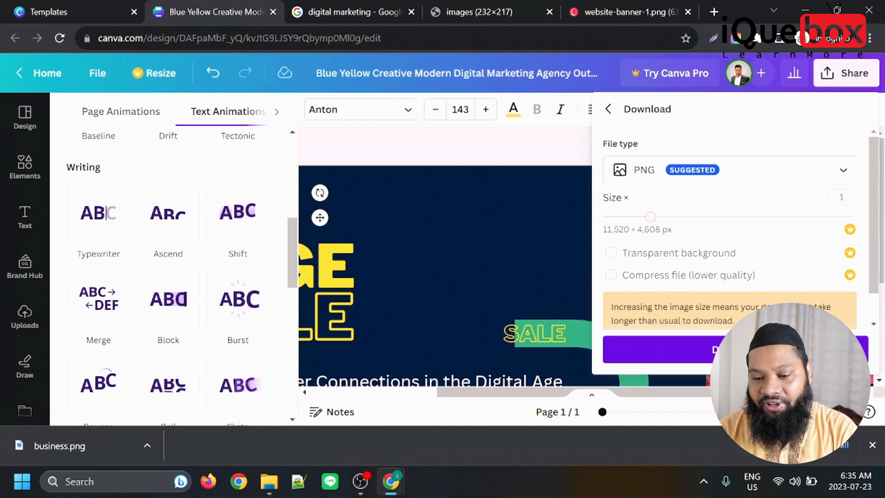
click(728, 353)
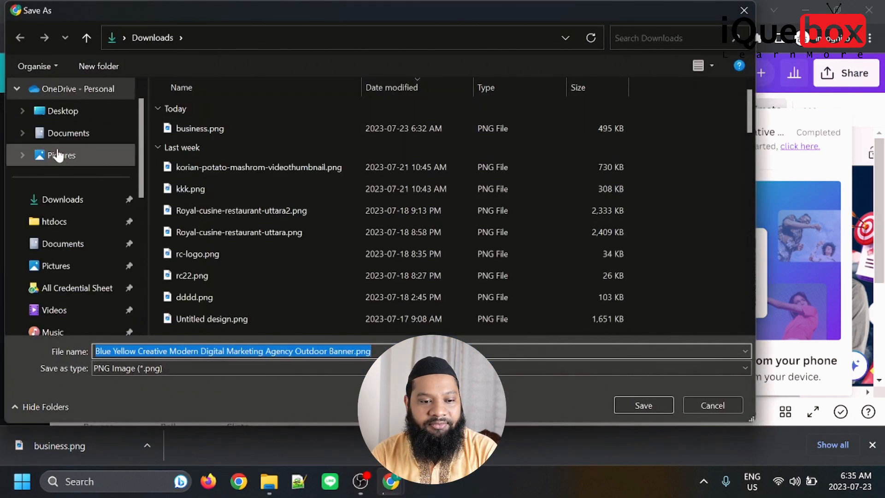
Save the exported banner in the Downloads folder under the file name digitalmarketing.
click(62, 199)
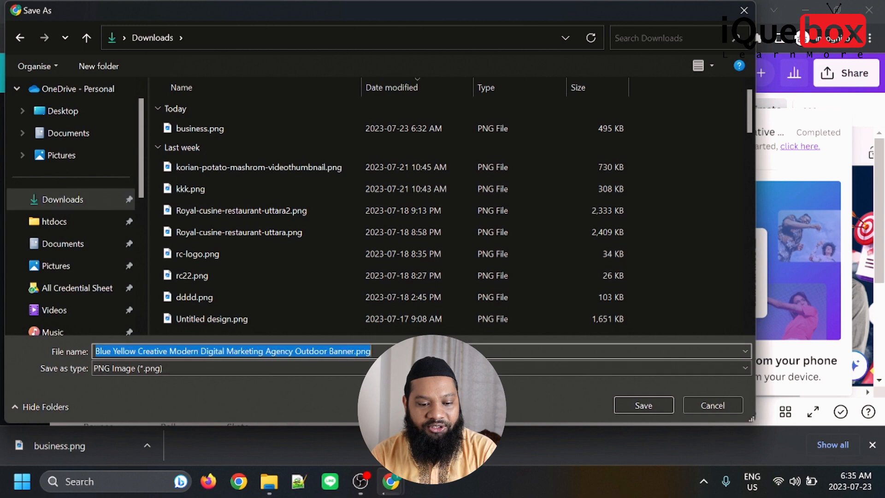
text(digit)
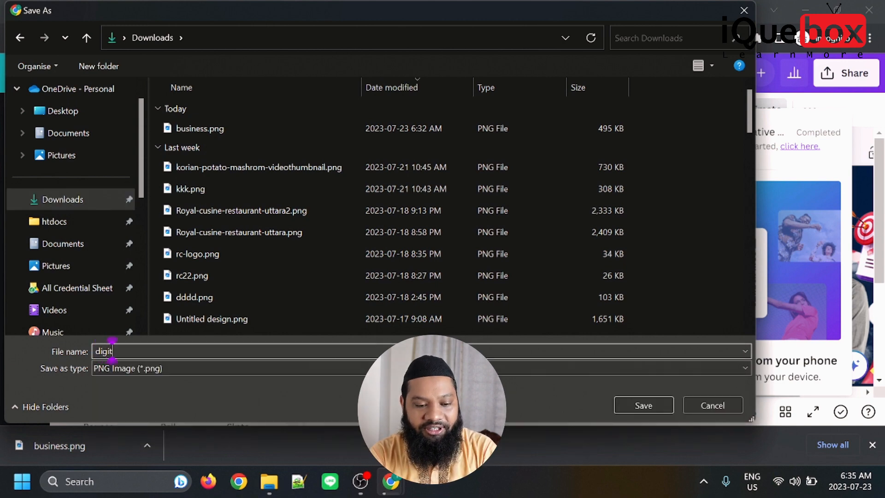
text(almarketi)
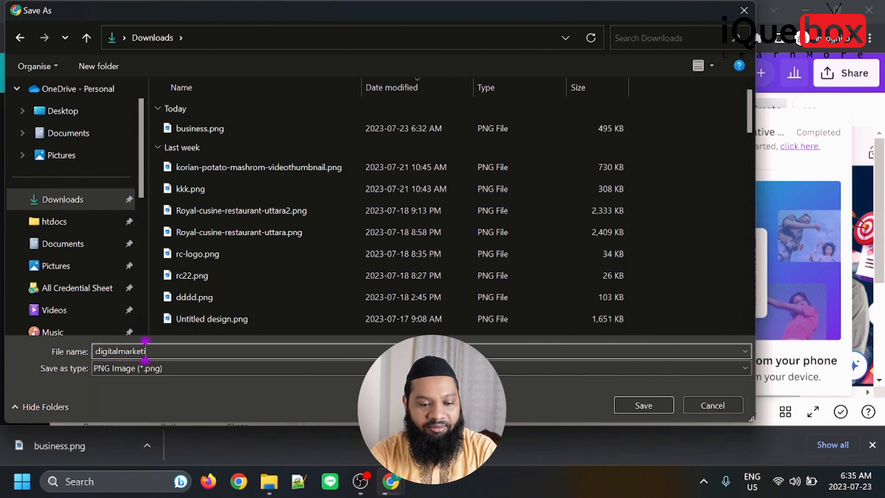
text(ng)
key(Return)
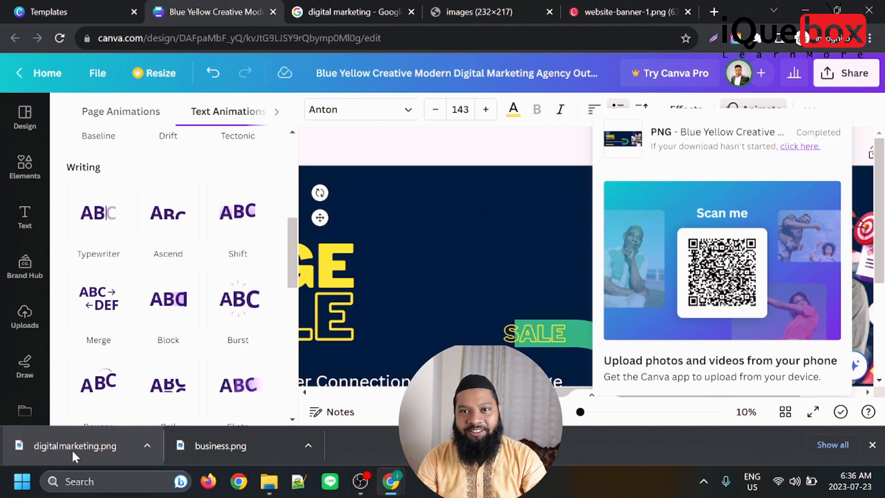
Open the downloaded digitalmarketing.png in the image viewer, inspect the banner up close and as a whole, and close it.
click(74, 450)
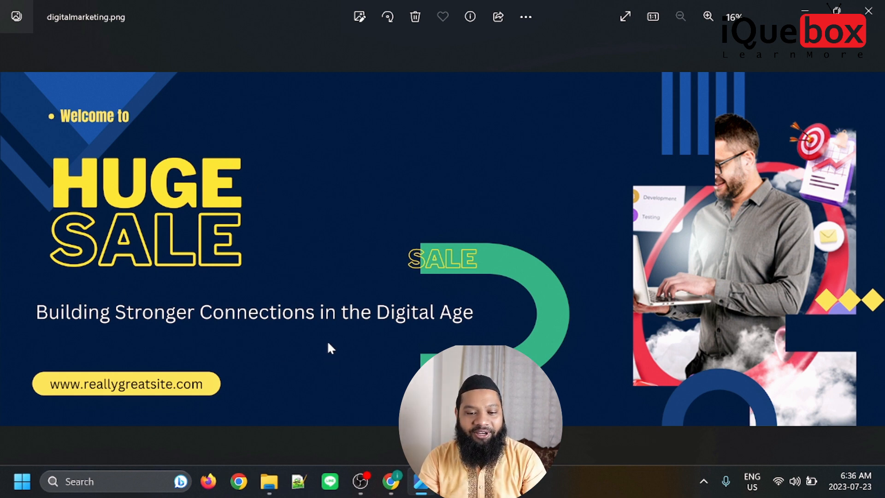
scroll(629, 226, up, 3)
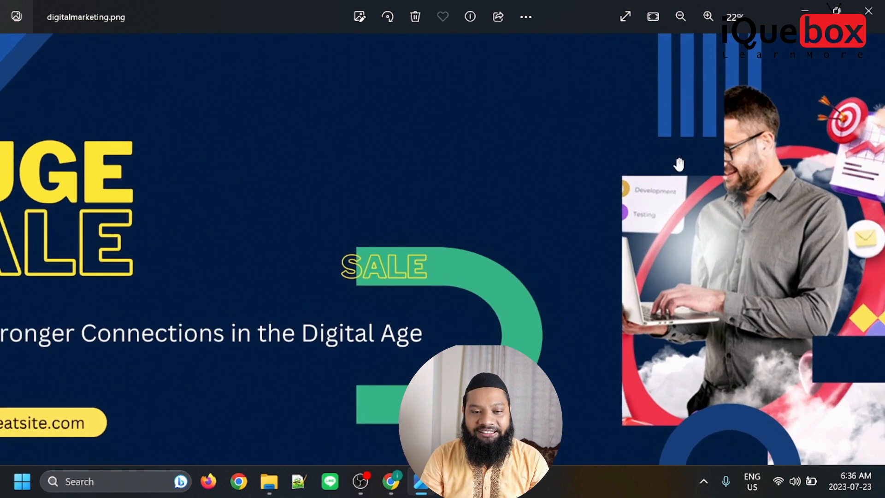
scroll(596, 302, up, 3)
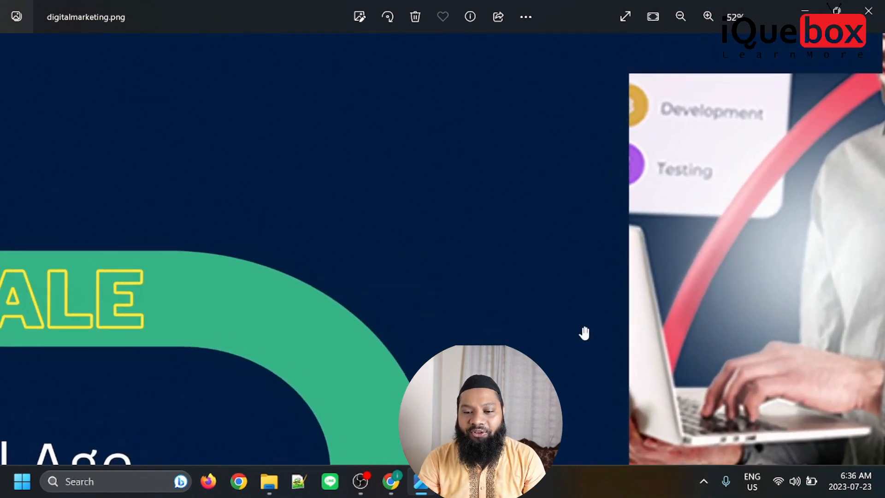
scroll(584, 333, down, 1)
scroll(584, 333, down, 4)
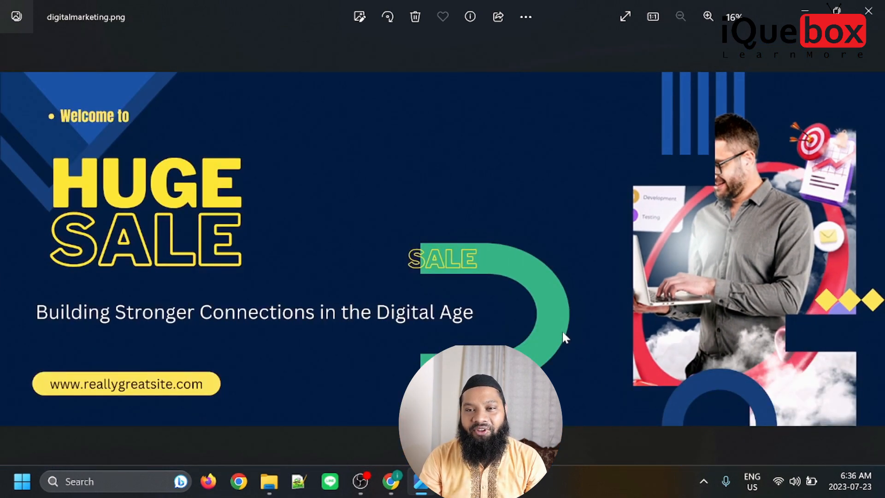
click(868, 11)
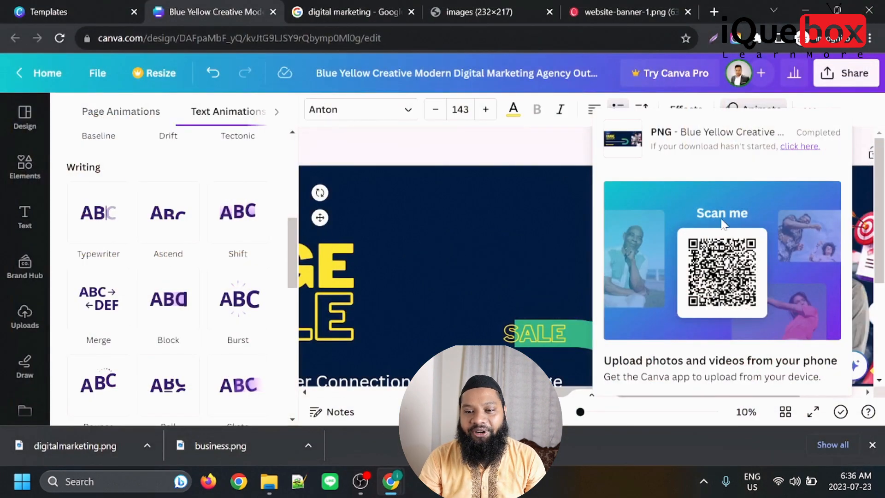
Leave the banner editor and return to the home page.
click(25, 317)
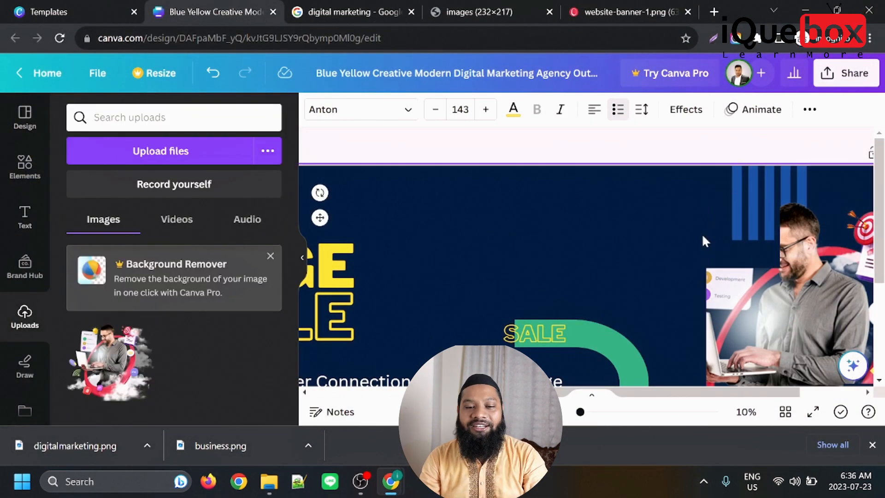
click(25, 115)
click(22, 74)
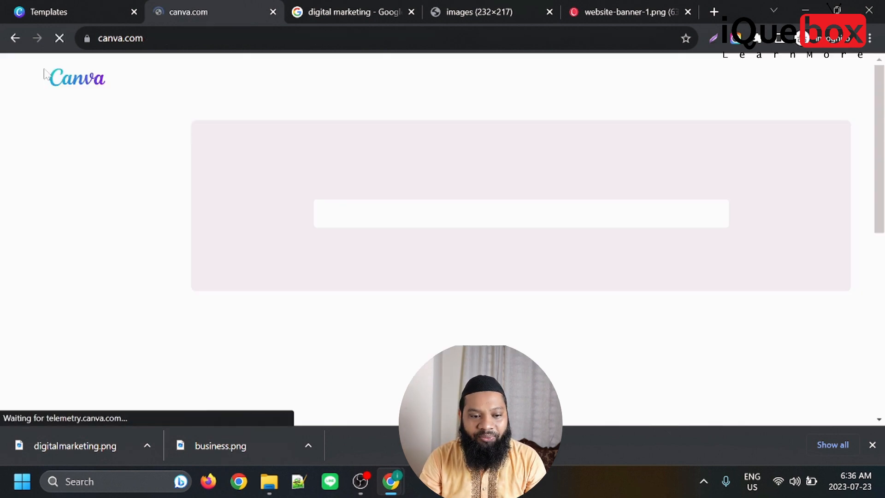
Search the template library for "youtube thumbnail".
click(414, 196)
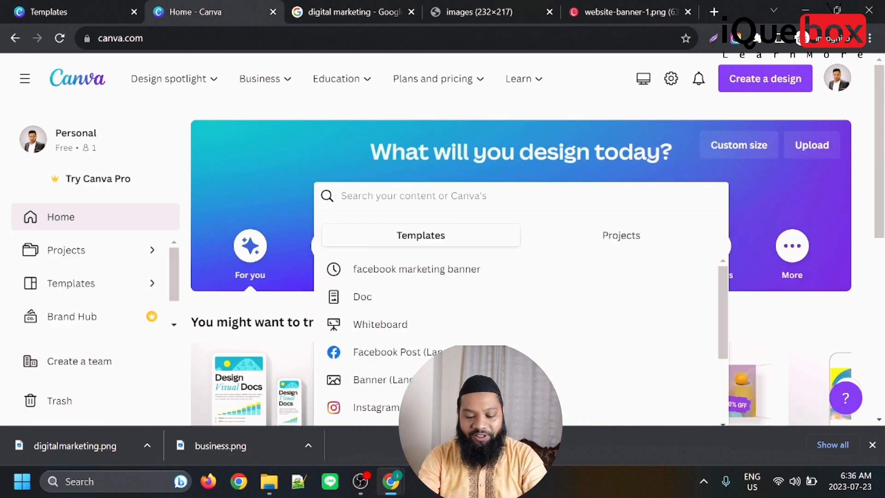
text(youtube thum)
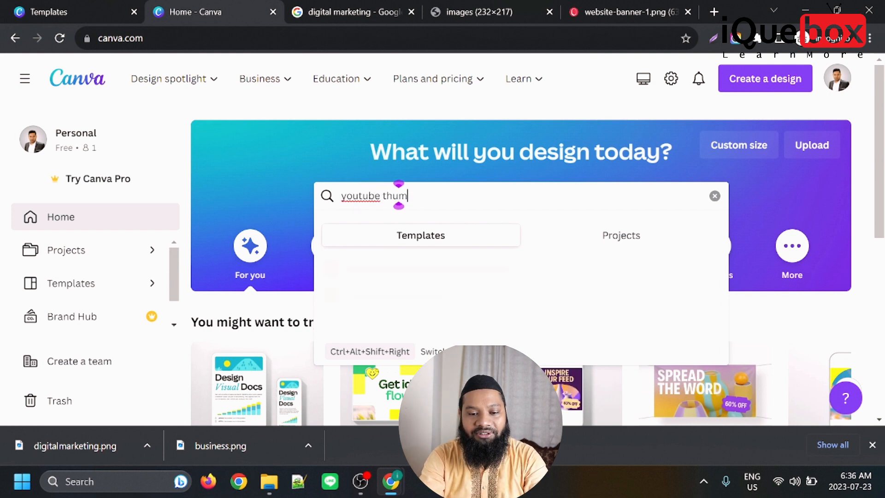
text(nail)
key(BackSpace)
key(BackSpace)
key(BackSpace)
key(BackSpace)
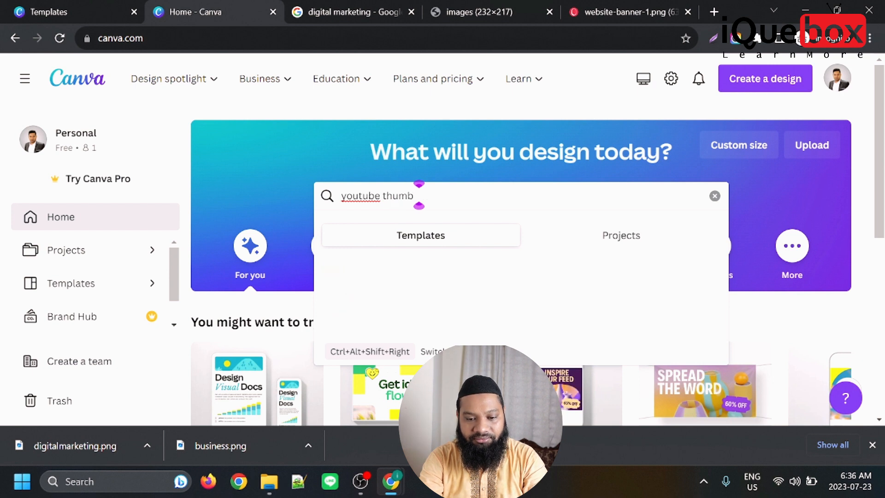
key(Return)
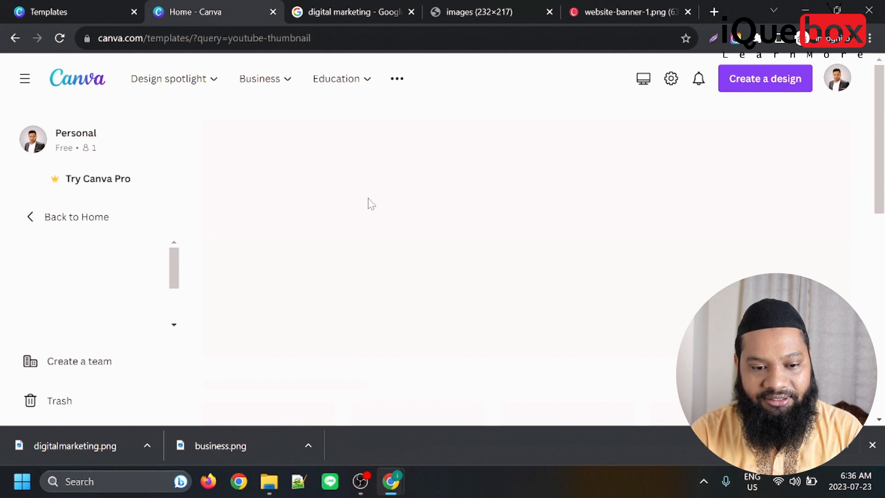
Close the browser's download bar and browse the YouTube thumbnail templates.
click(873, 446)
scroll(419, 314, down, 6)
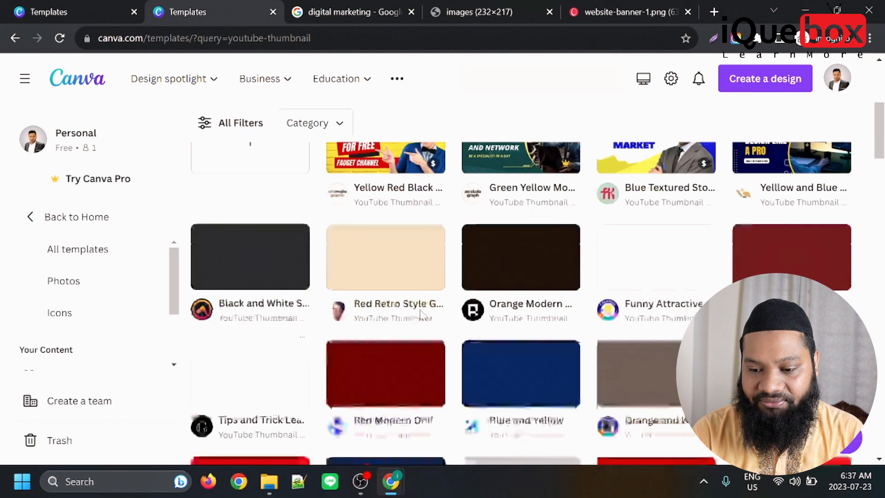
scroll(558, 349, up, 2)
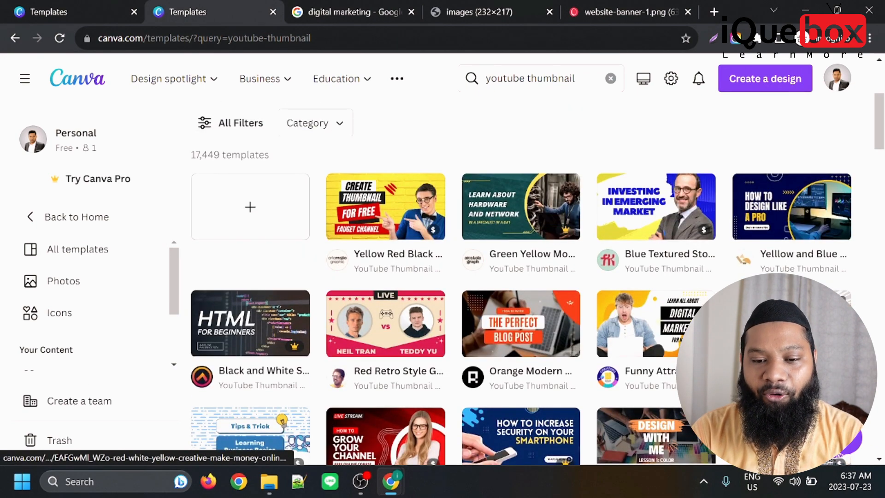
scroll(507, 369, down, 3)
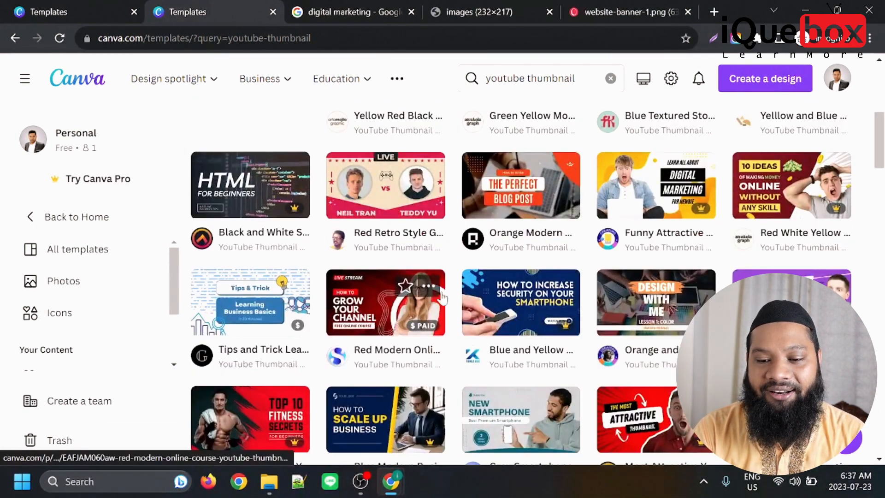
scroll(494, 295, down, 3)
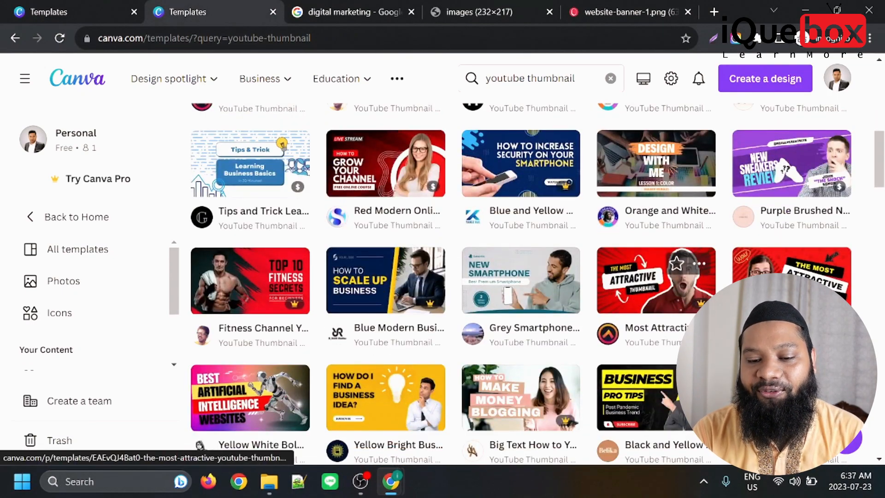
Open the green "How To Make $3K Per Week" YouTube thumbnail template for customizing and dismiss the sharing pop-up.
scroll(396, 256, down, 3)
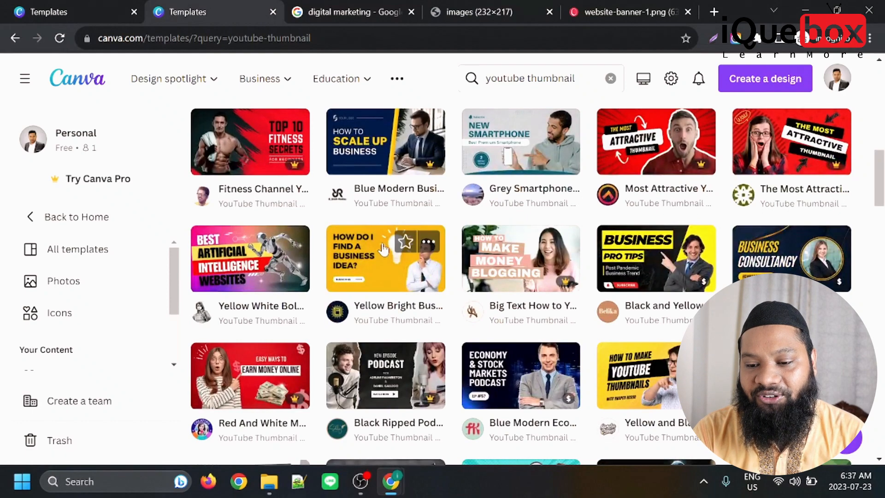
scroll(396, 256, down, 3)
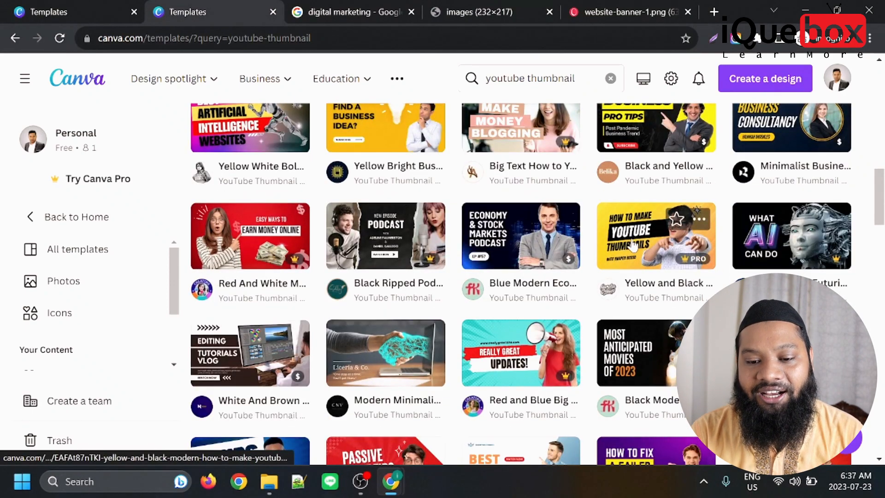
scroll(802, 222, down, 5)
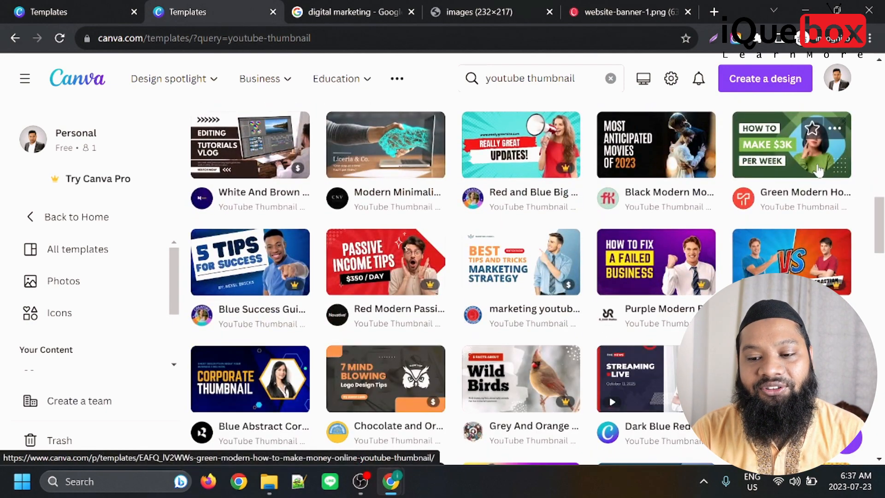
click(818, 171)
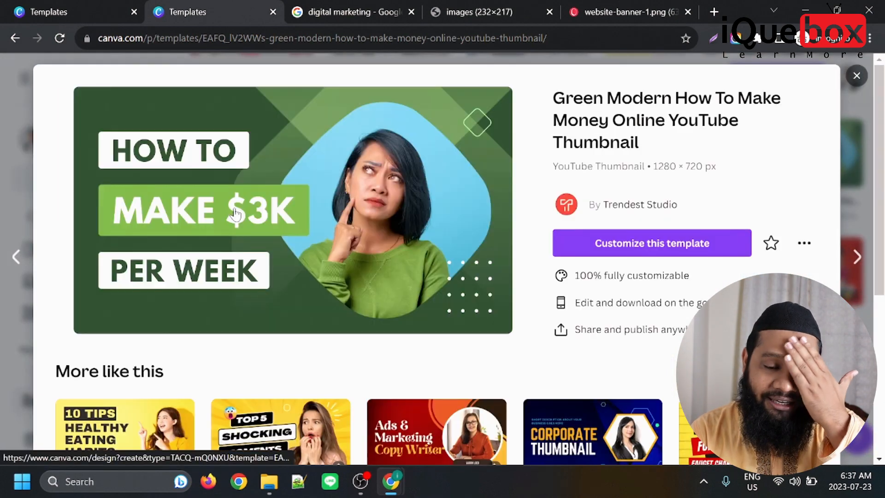
click(629, 243)
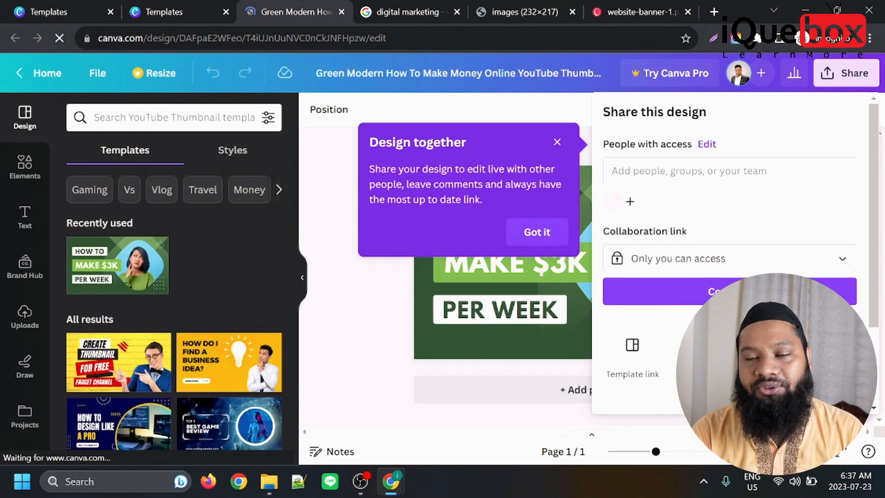
click(411, 334)
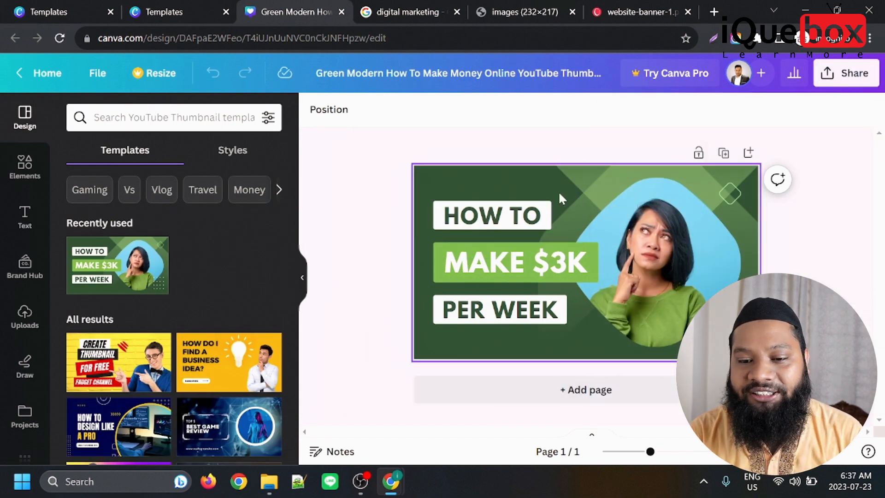
Open the remove.bg website in a new browser tab.
click(715, 12)
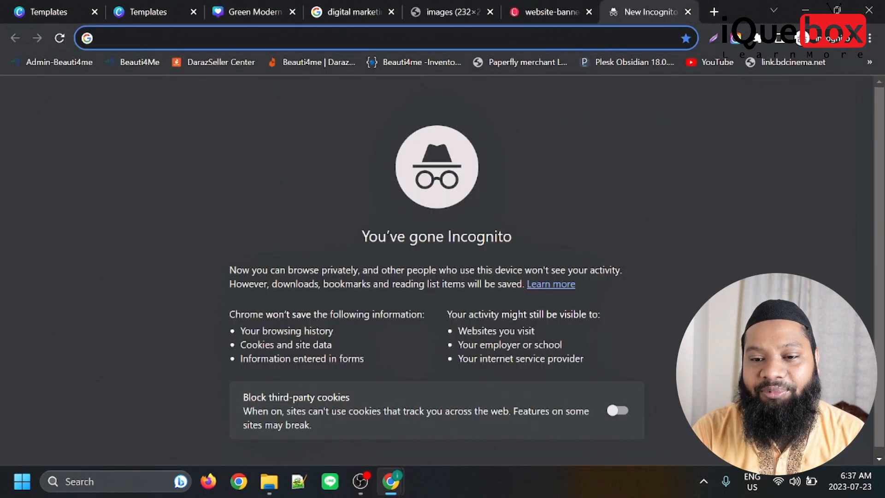
text(re)
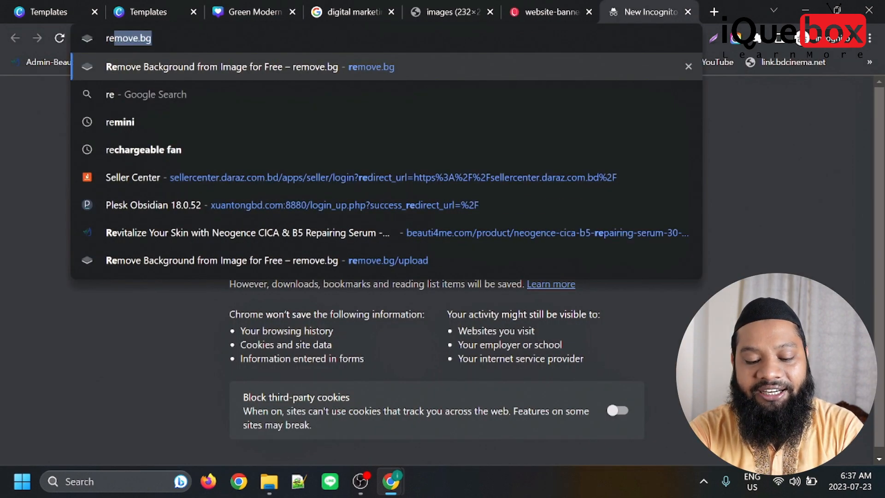
text(move.bg)
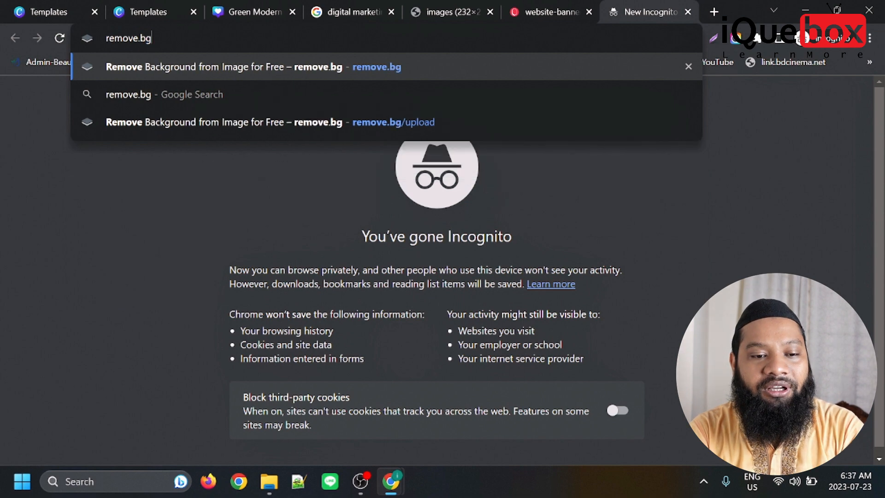
key(Return)
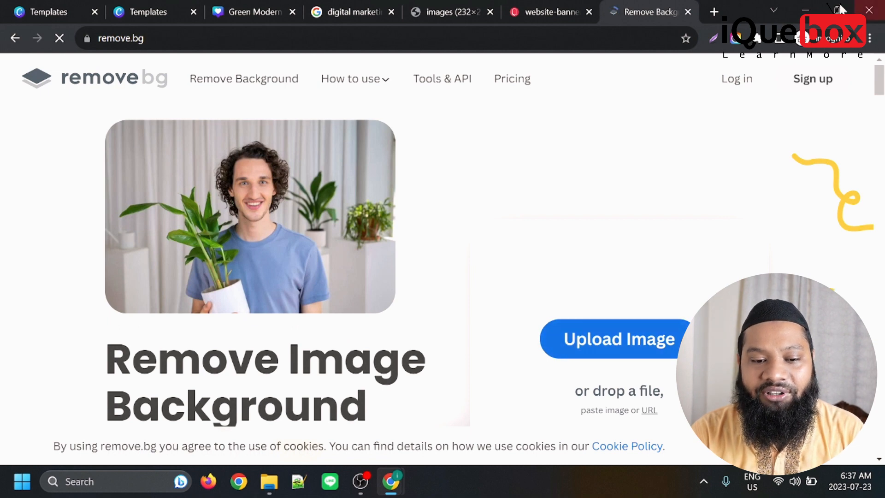
Search Google Images for "man" in a new tab and copy the Wikipedia portrait of the man in a checked shirt.
key(ctrl+t)
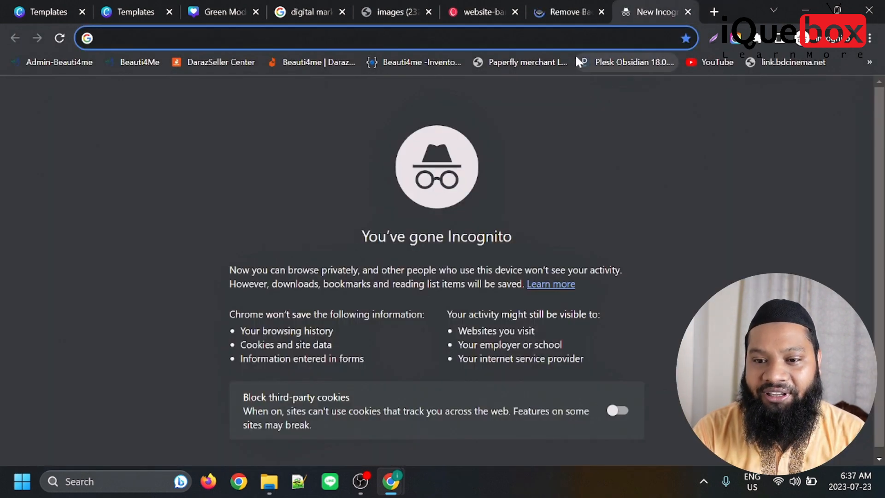
text(man)
key(Return)
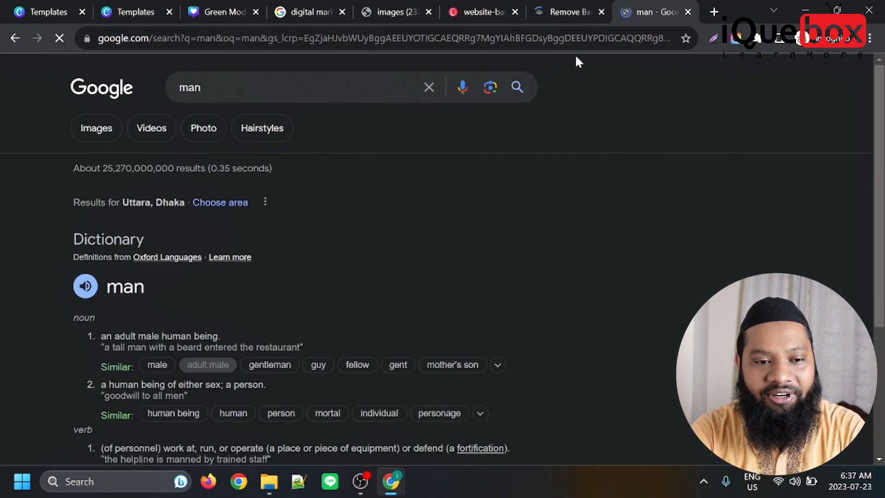
click(95, 131)
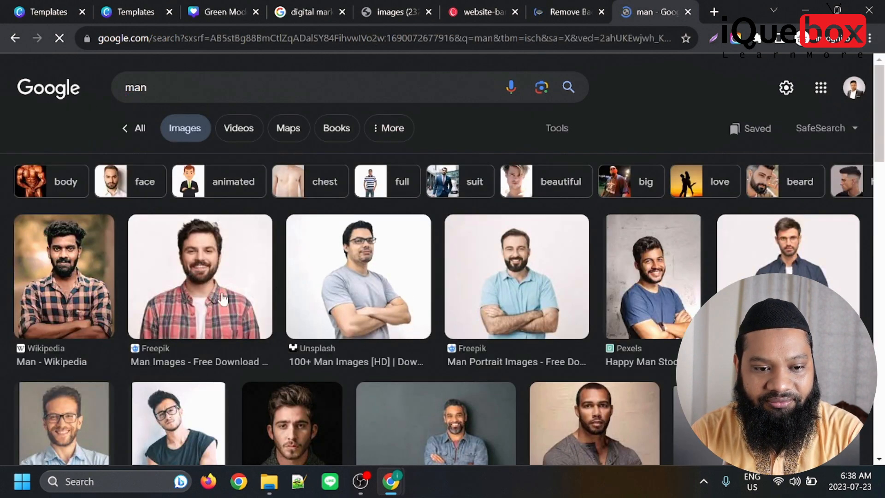
click(74, 277)
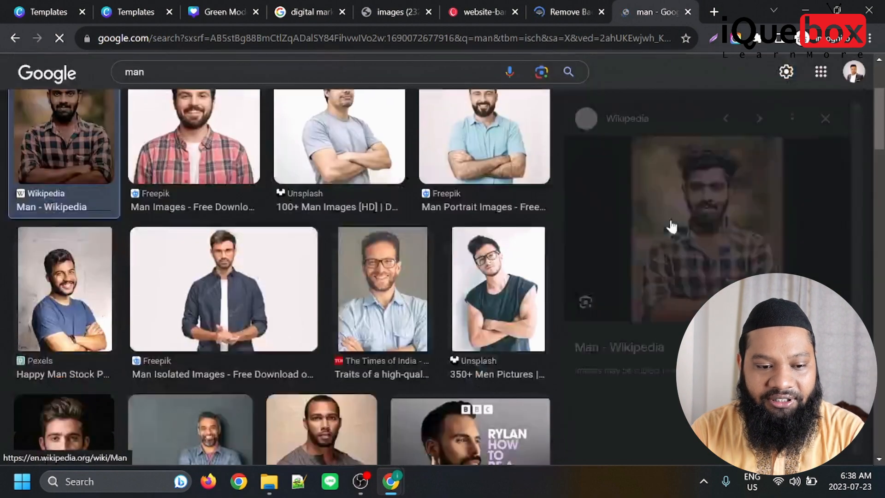
right_click(712, 202)
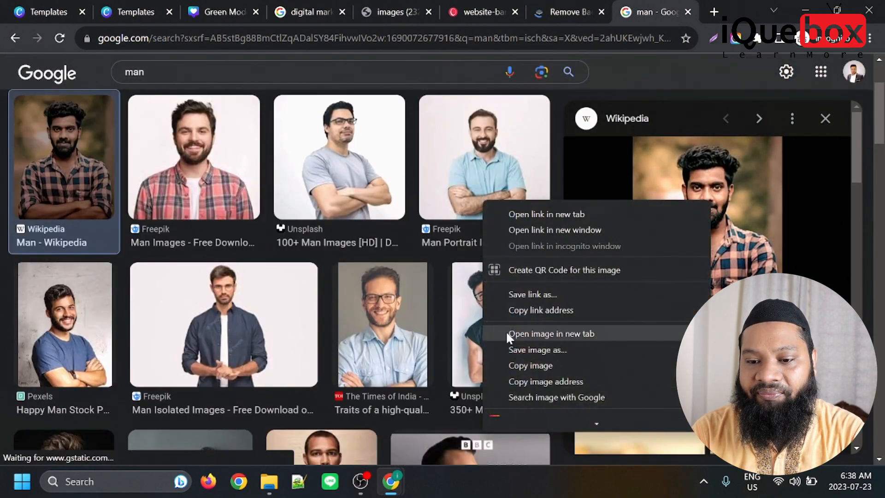
click(537, 365)
Remove the copied portrait's background in remove.bg and download the preview image as "man" in PNG format.
click(567, 11)
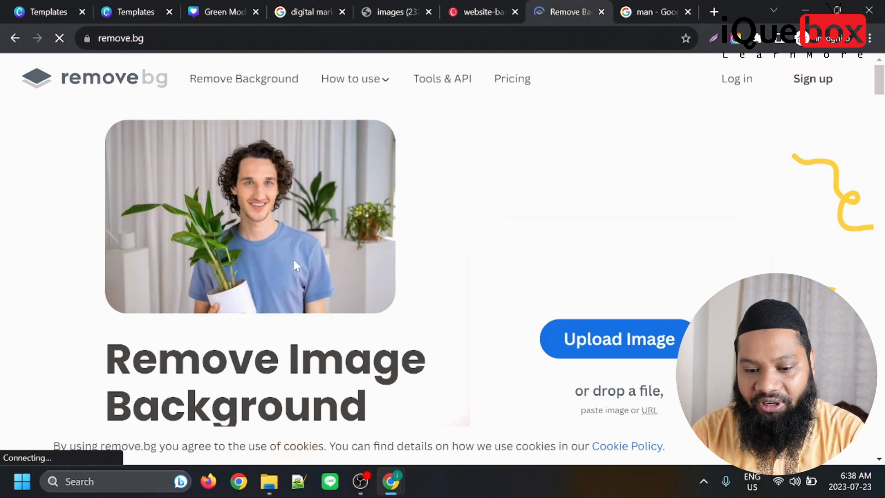
key(ctrl+v)
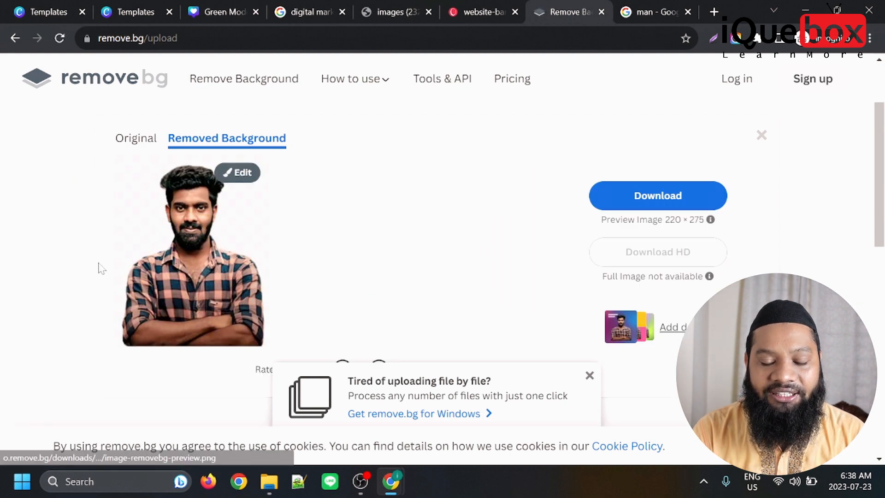
click(658, 195)
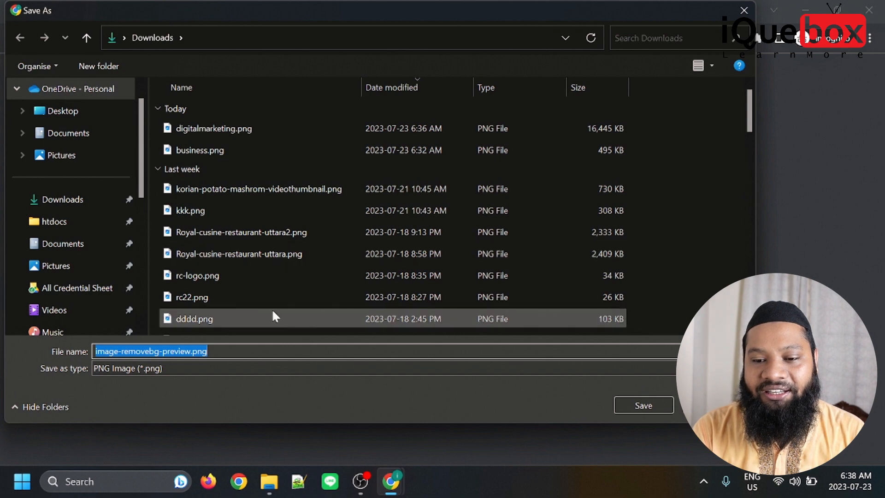
text(man)
key(Return)
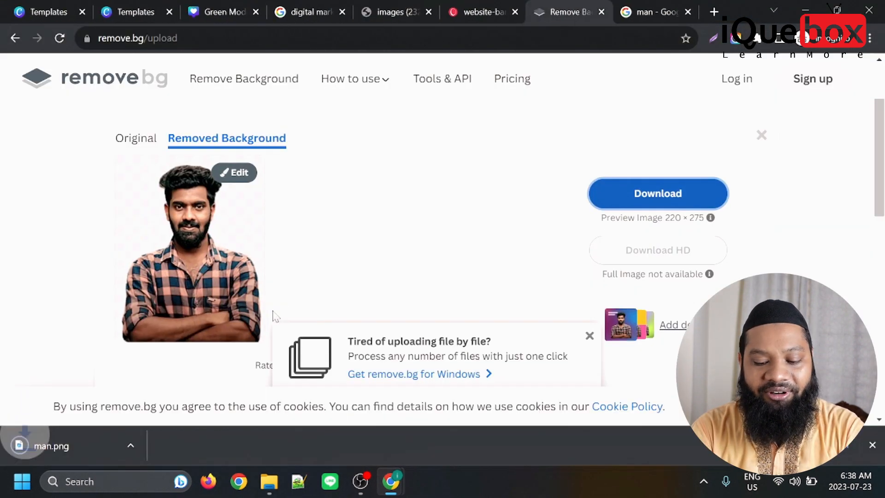
Return to the Canva thumbnail design and upload man.png from the Downloads folder.
click(211, 9)
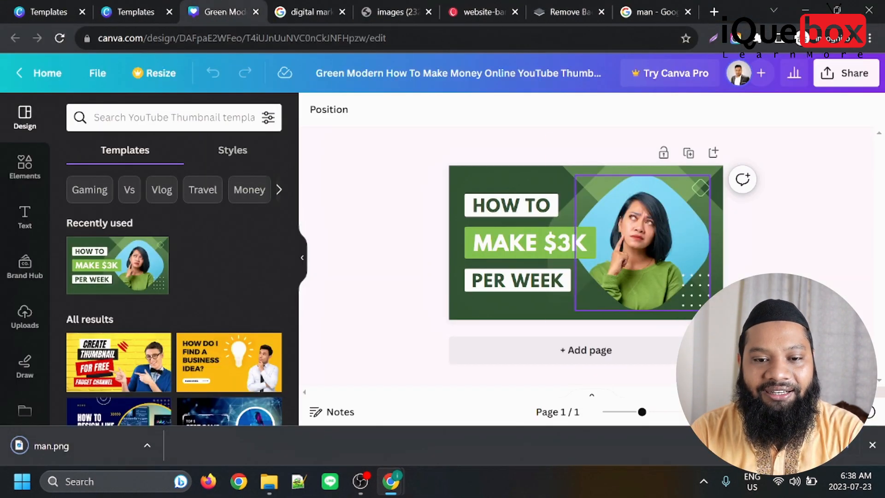
click(632, 248)
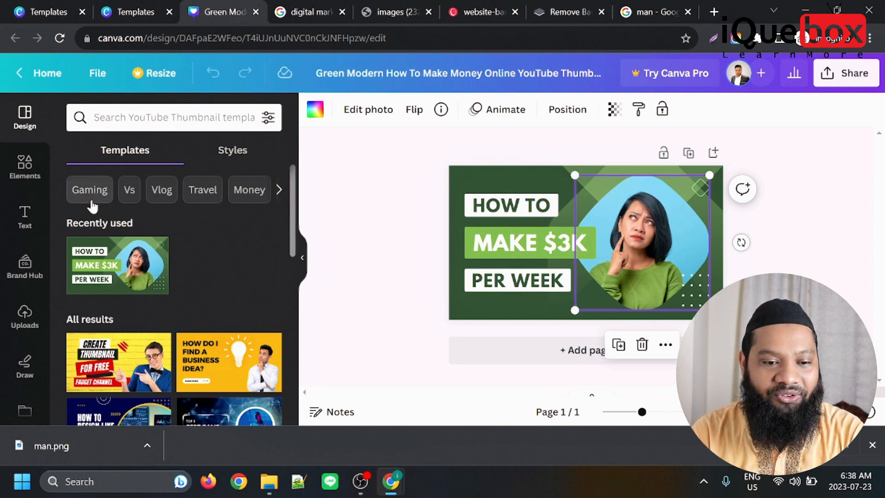
scroll(92, 202, down, 2)
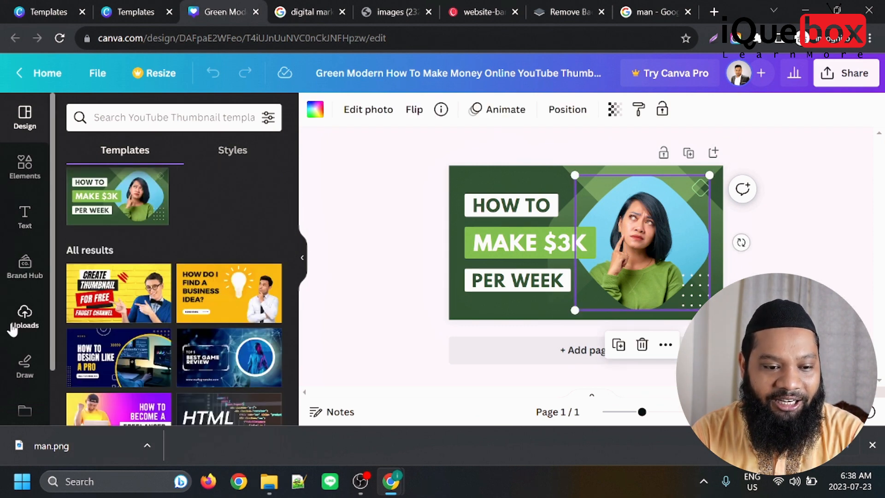
click(13, 328)
click(157, 148)
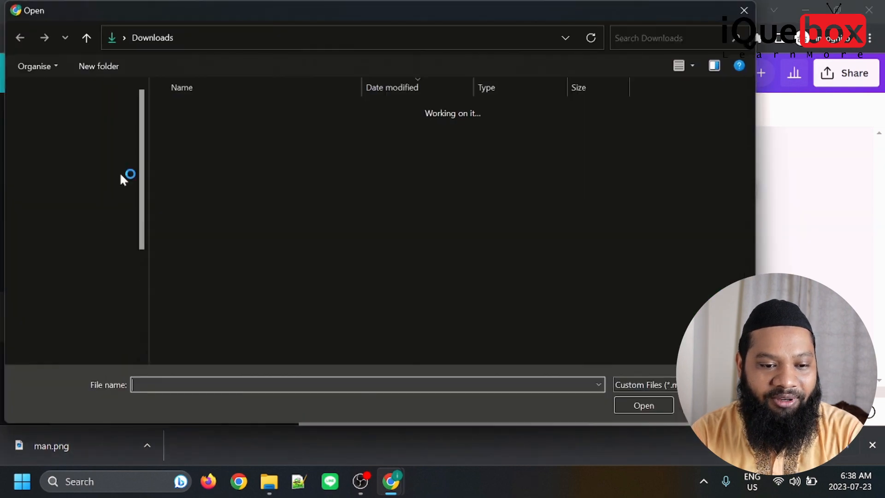
click(206, 131)
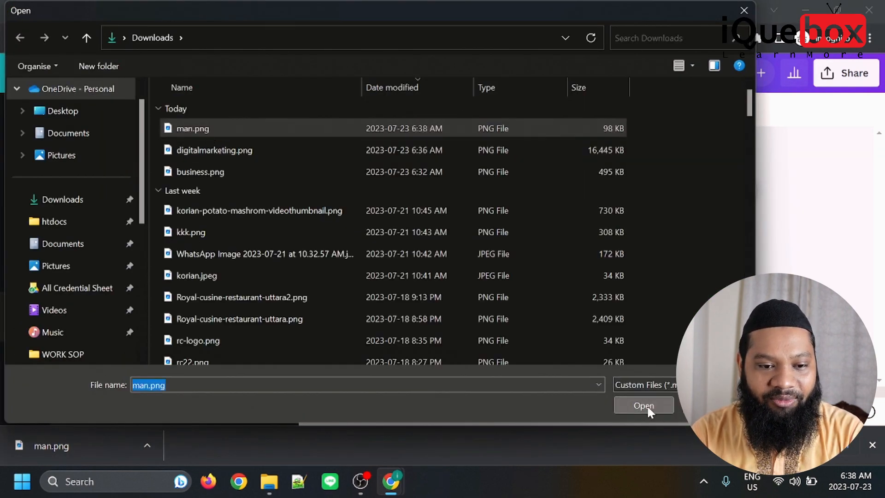
click(649, 411)
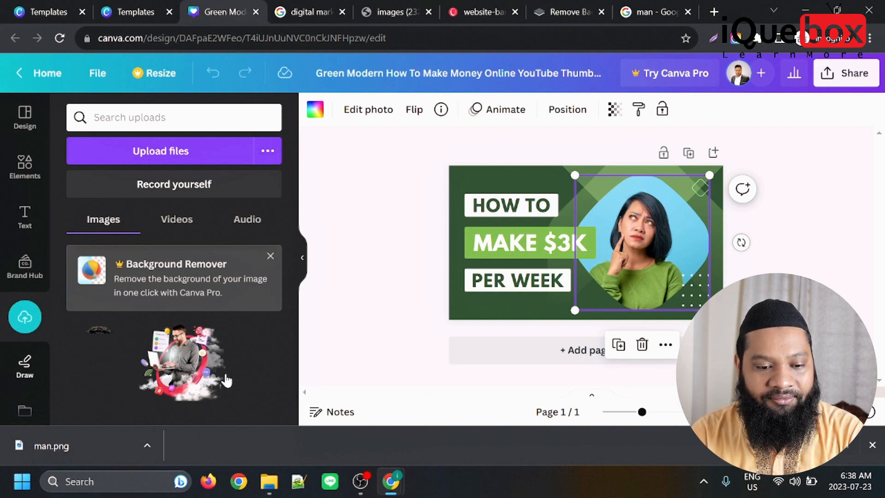
Replace the woman's photo in the thumbnail with the uploaded man cutout and shift it slightly to the right.
drag(115, 379, 643, 237)
click(838, 253)
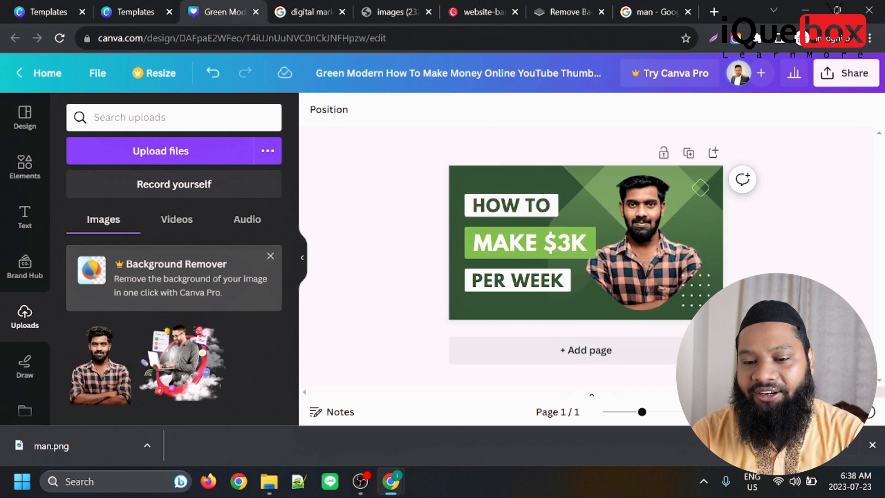
mouse_move(643, 283)
mouse_down()
mouse_move(644, 294)
mouse_move(655, 280)
mouse_up()
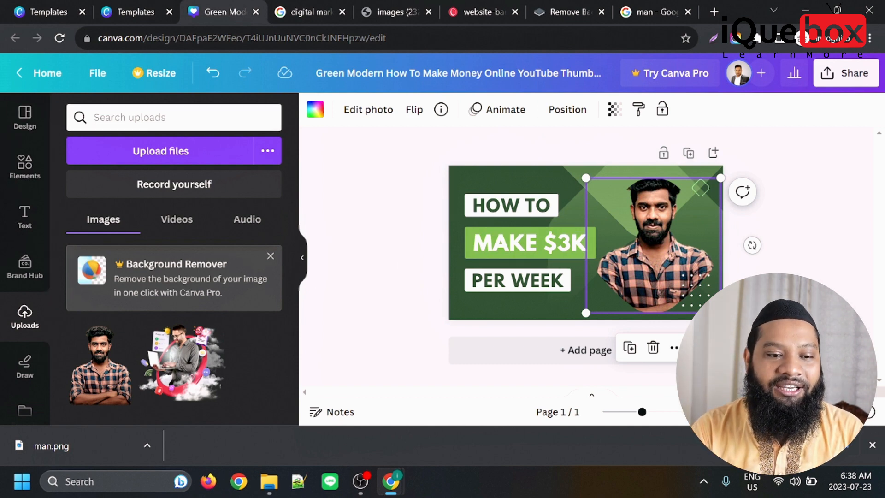
Leave the thumbnail editor for the home page and search the templates for "products".
click(96, 117)
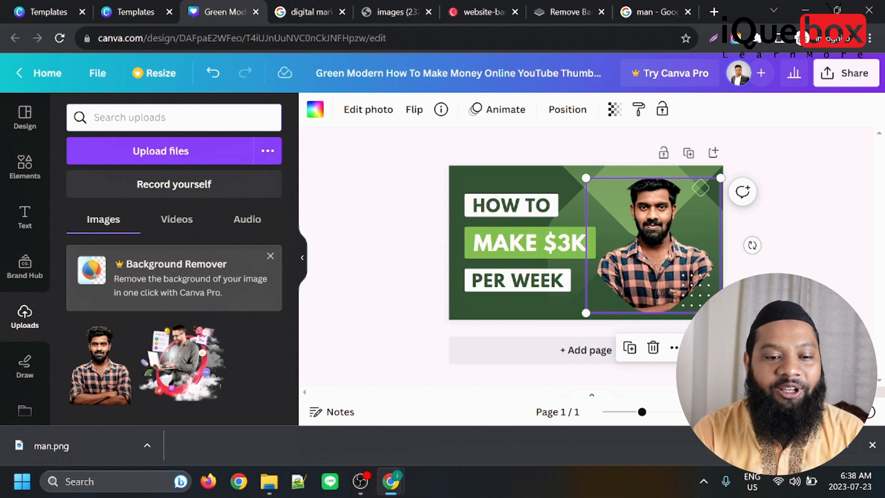
click(67, 73)
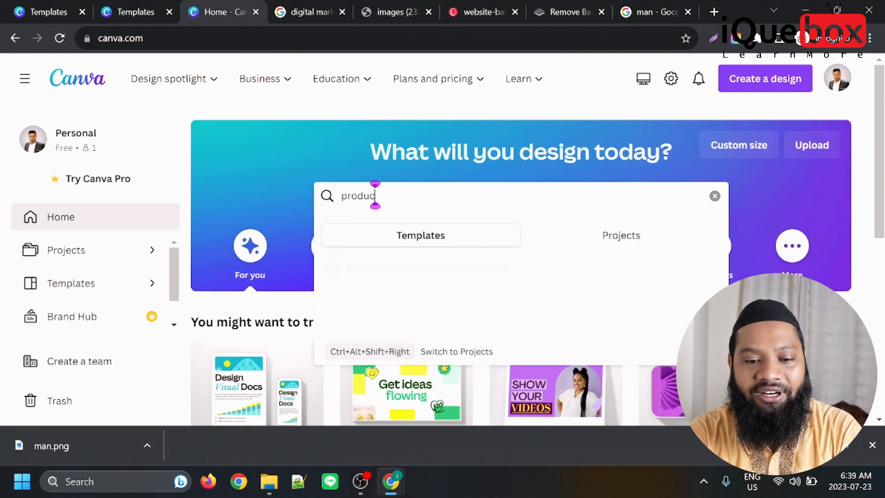
text(s)
key(Return)
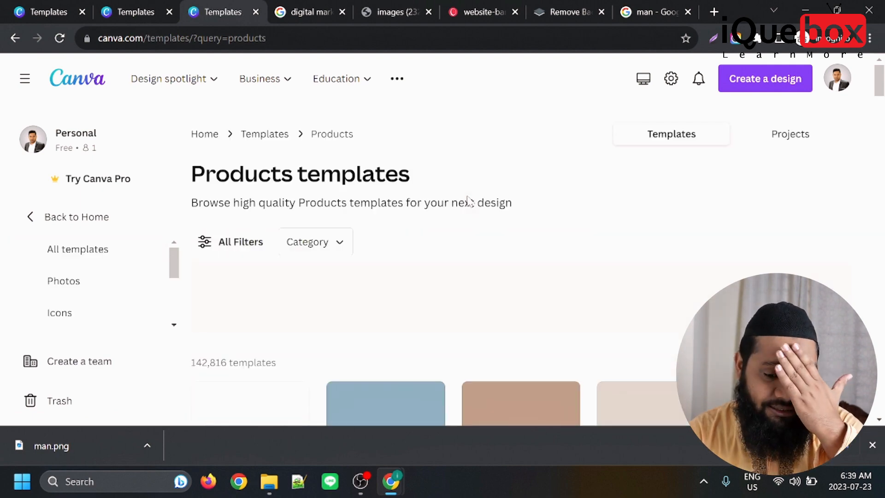
Browse the product templates, looking over the poster, Instagram and Facebook post designs.
scroll(659, 282, down, 8)
scroll(534, 237, up, 3)
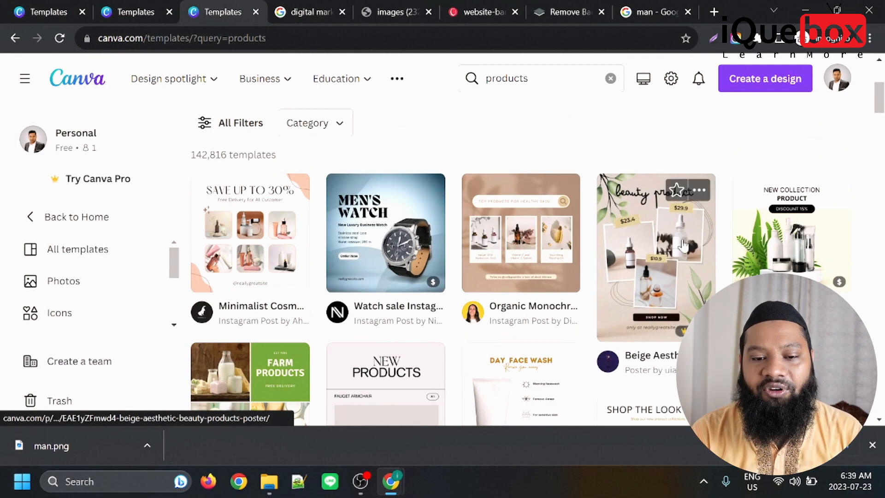
scroll(356, 226, down, 2)
scroll(356, 226, down, 5)
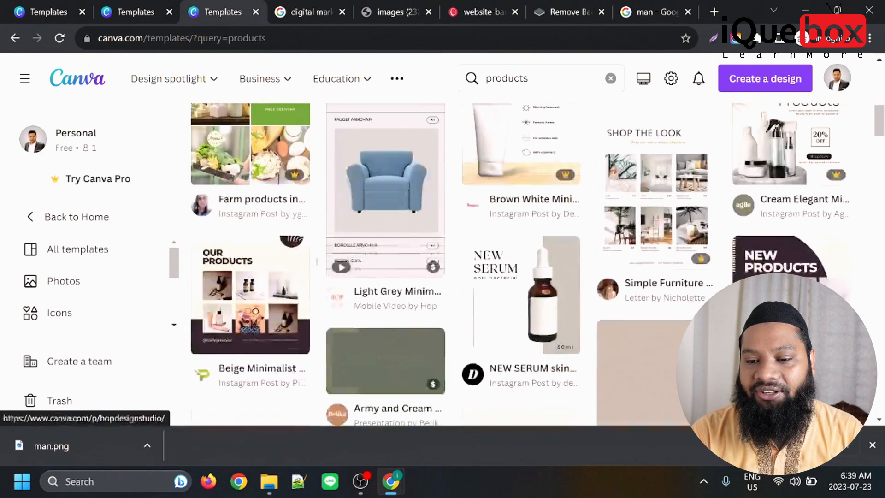
scroll(799, 152, down, 3)
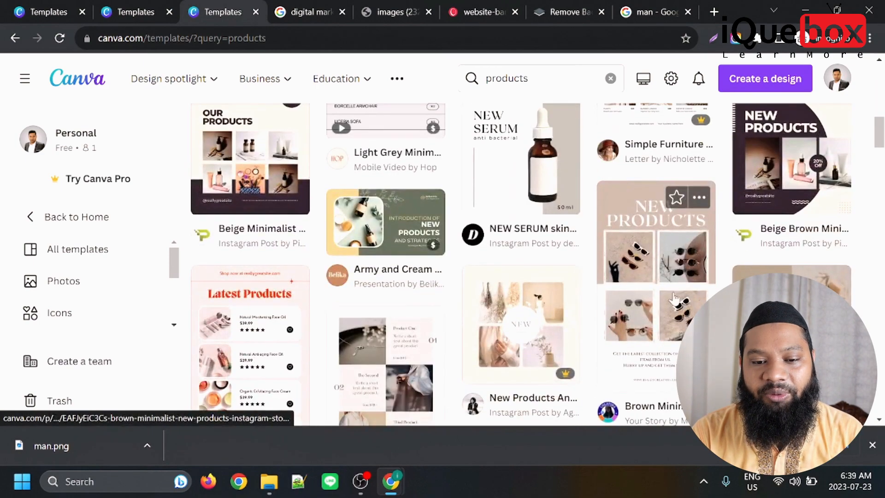
scroll(548, 311, down, 2)
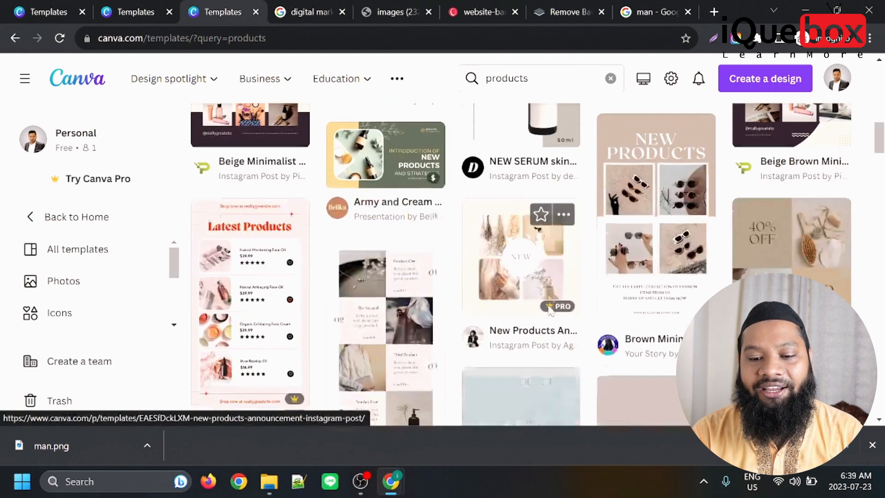
scroll(548, 312, up, 1)
scroll(534, 318, down, 12)
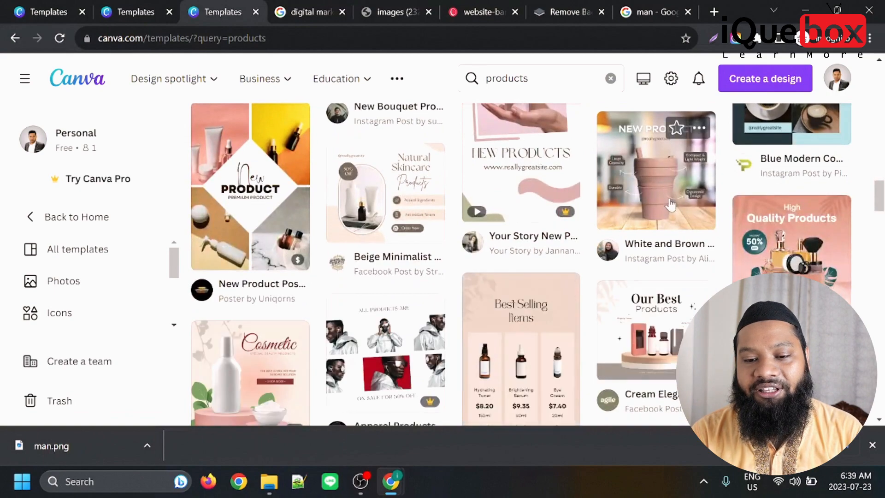
Preview the pink Cosmetic special beauty products Instagram post template, close it and look over more product templates.
scroll(635, 273, up, 1)
scroll(633, 274, down, 1)
scroll(633, 273, down, 3)
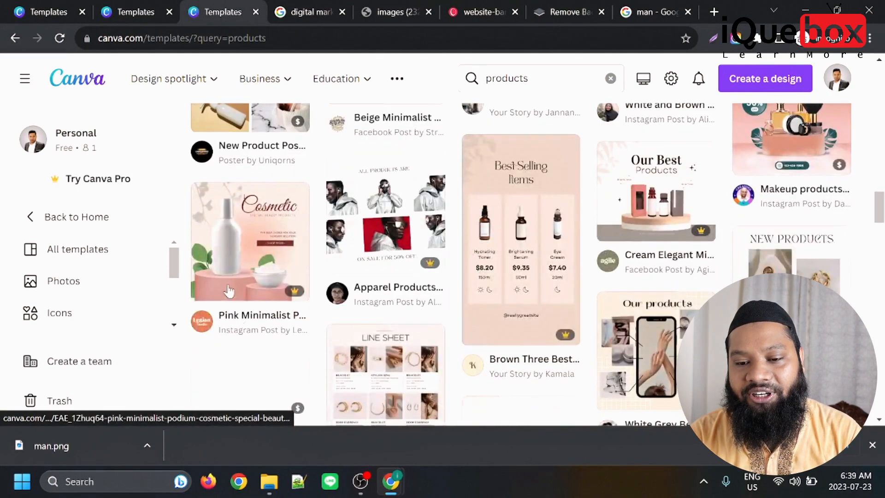
click(249, 214)
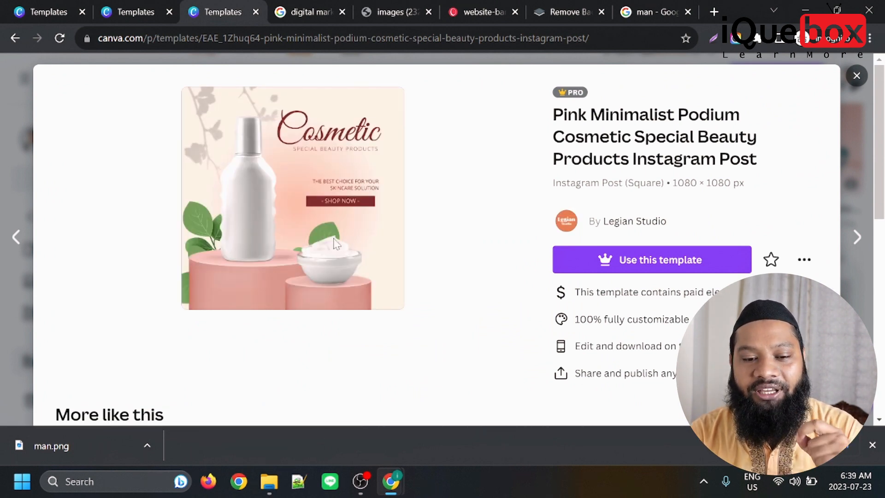
click(856, 76)
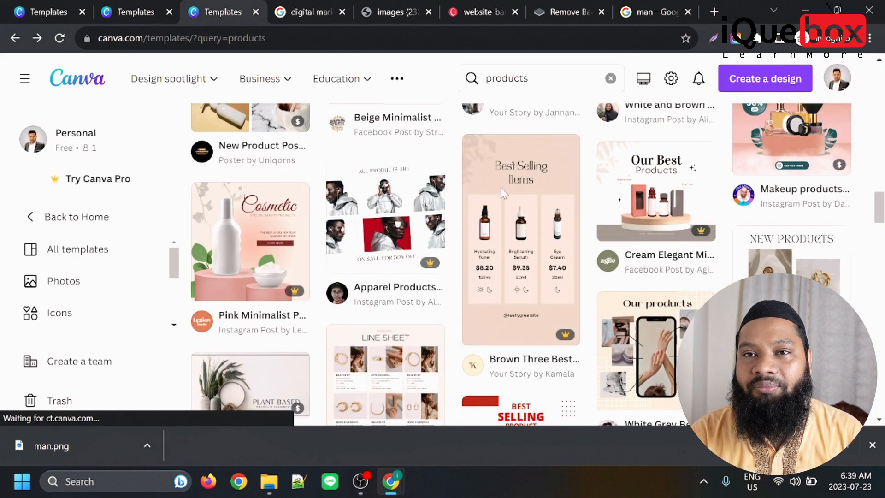
scroll(470, 278, down, 10)
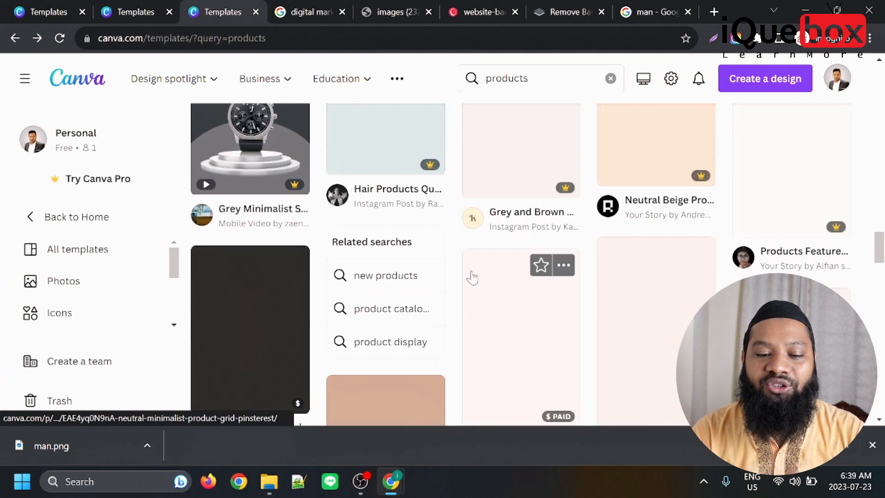
scroll(475, 270, up, 10)
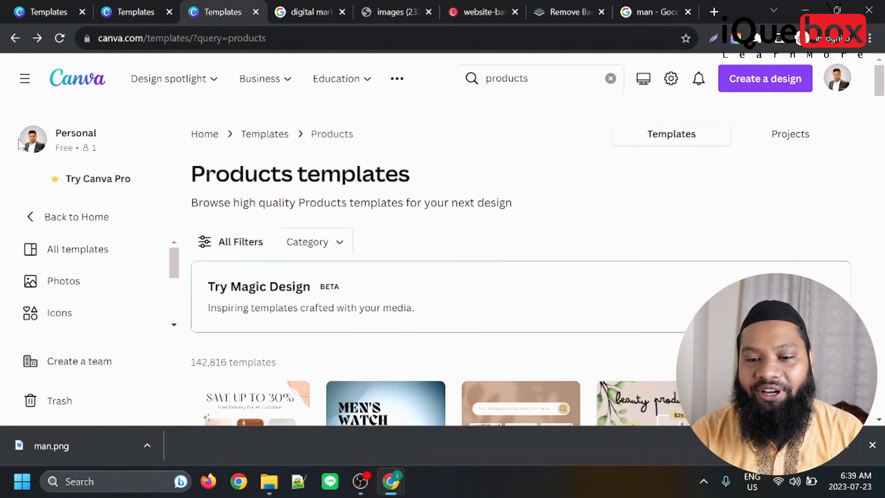
Search the templates for "products video".
click(26, 80)
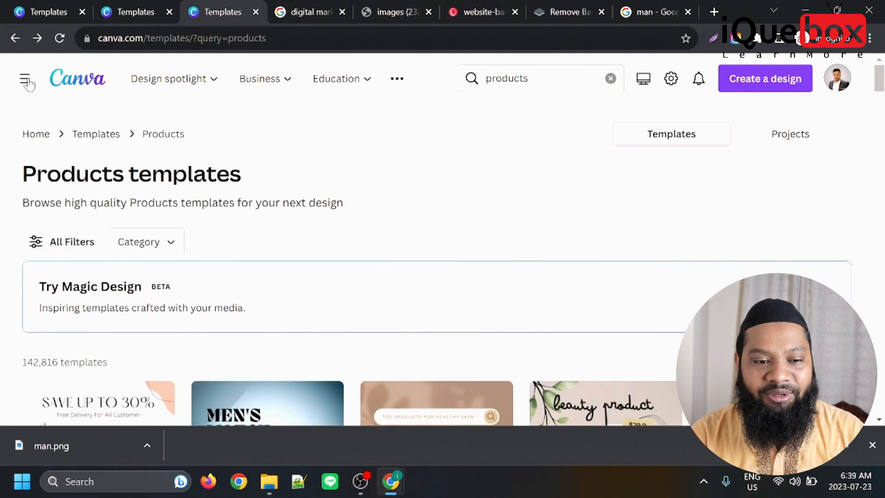
click(26, 80)
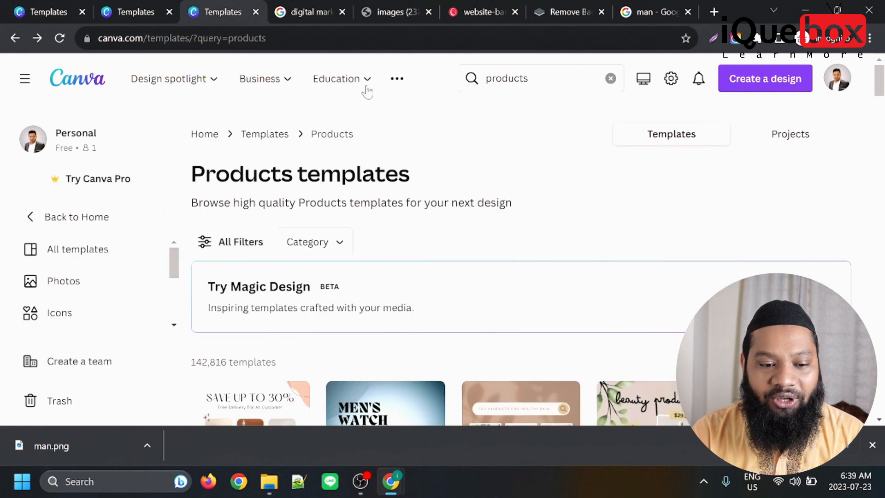
click(511, 77)
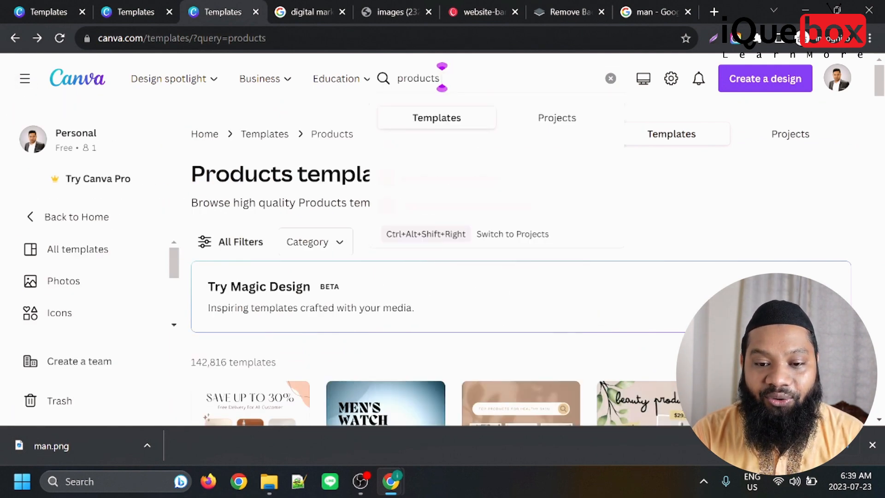
key(Return)
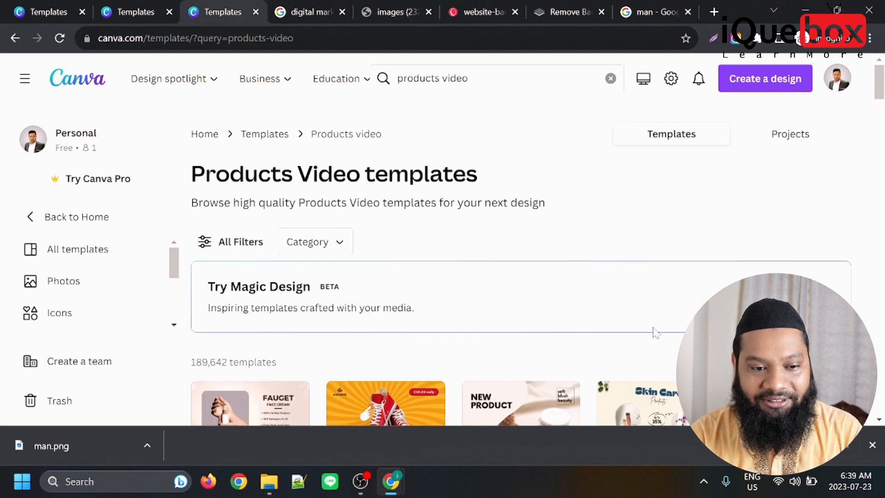
Find the Blue Minimalist Skincare Product Mobile Video among the video templates and open it for customizing.
scroll(266, 342, down, 3)
scroll(266, 342, down, 3)
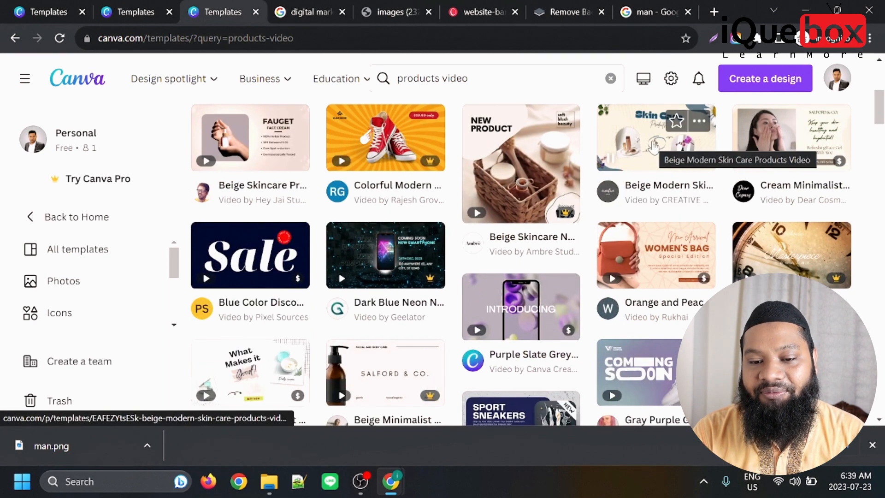
scroll(560, 295, down, 1)
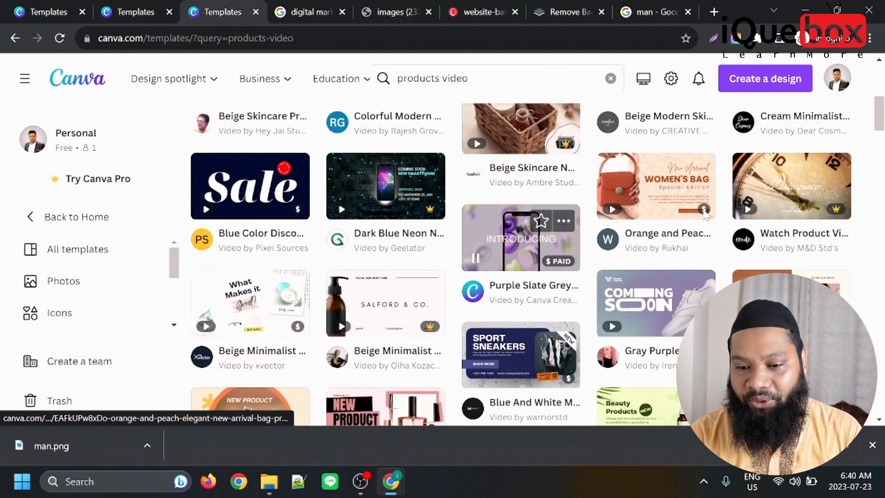
scroll(763, 235, down, 2)
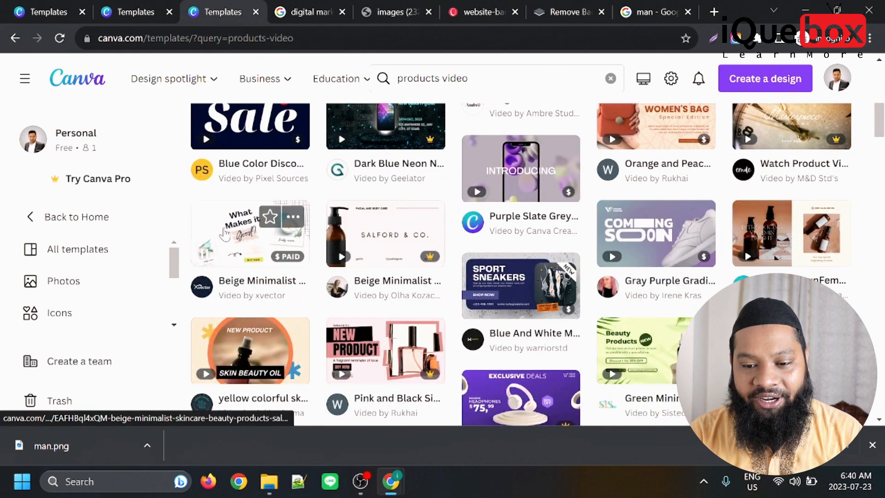
scroll(258, 244, down, 3)
scroll(405, 212, down, 3)
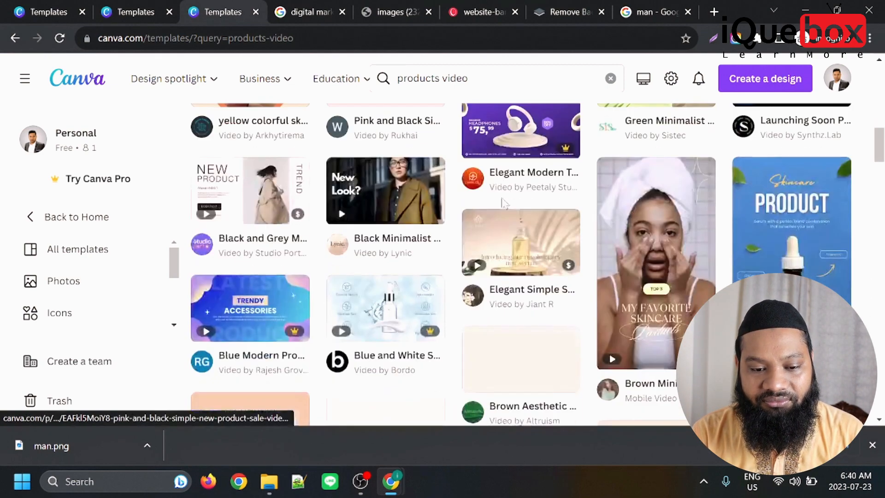
scroll(687, 253, down, 2)
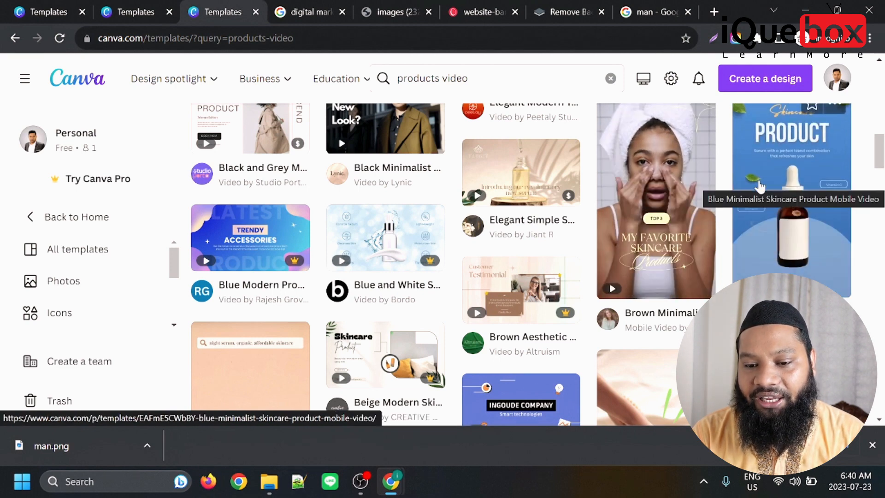
click(762, 183)
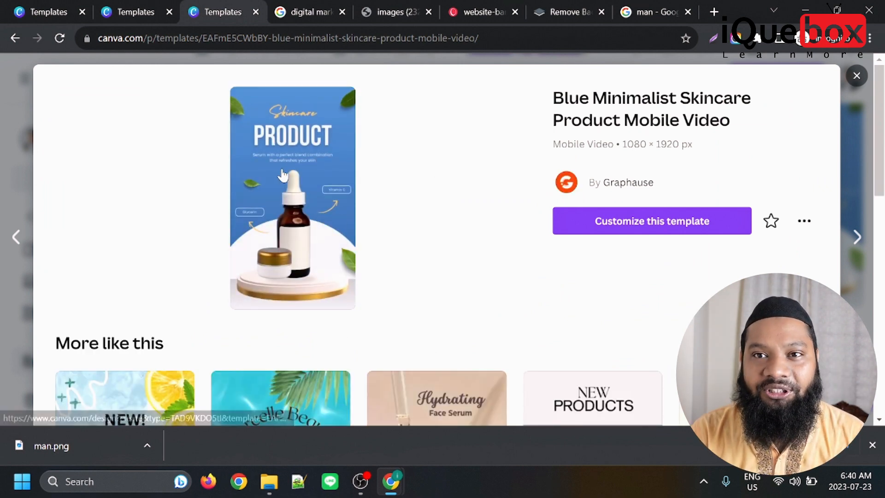
click(690, 225)
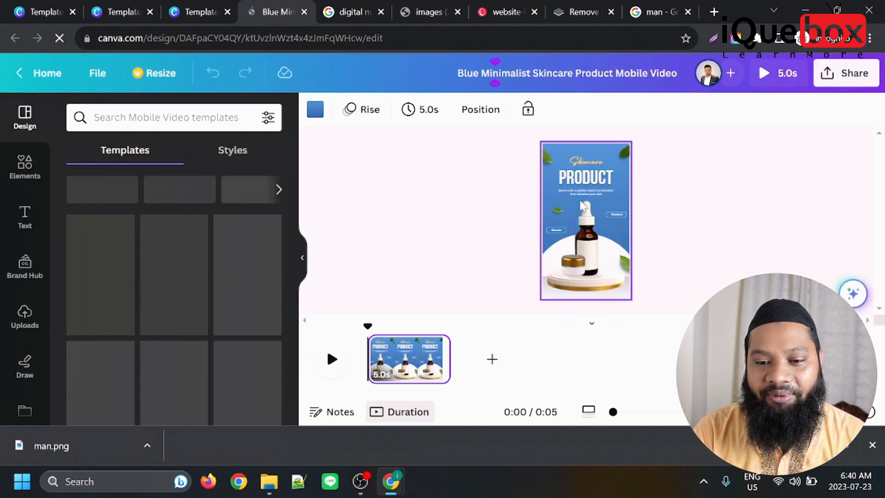
Dismiss the sticker tip and play the skincare video through to its end.
click(331, 359)
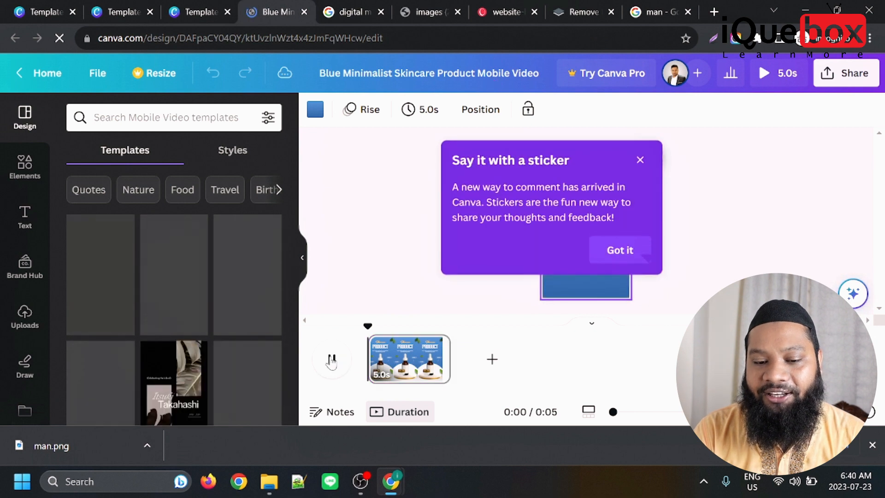
click(620, 289)
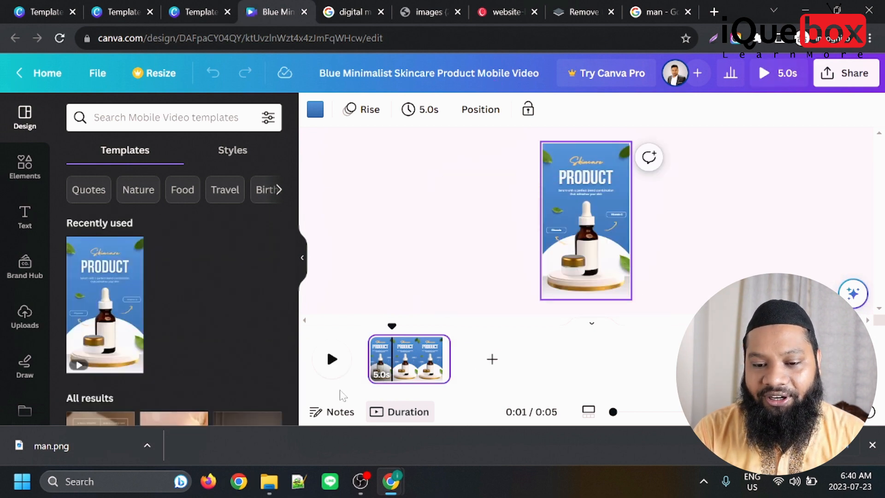
click(332, 360)
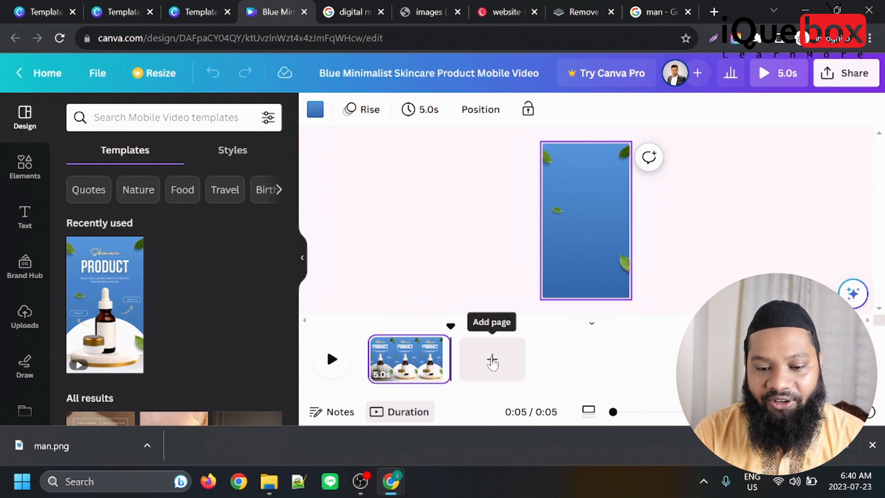
Add the yellow "Every dollar goes towards programs" template as the second page and play the whole video from the start.
scroll(178, 355, down, 4)
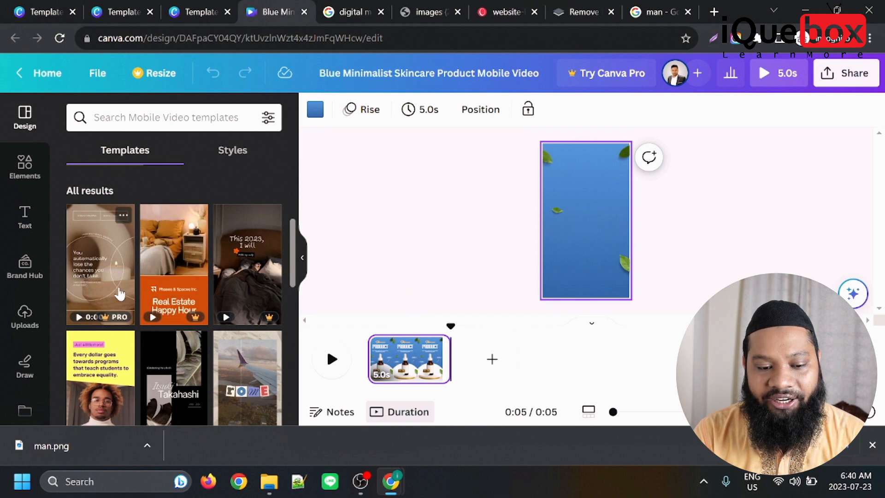
scroll(242, 291, down, 3)
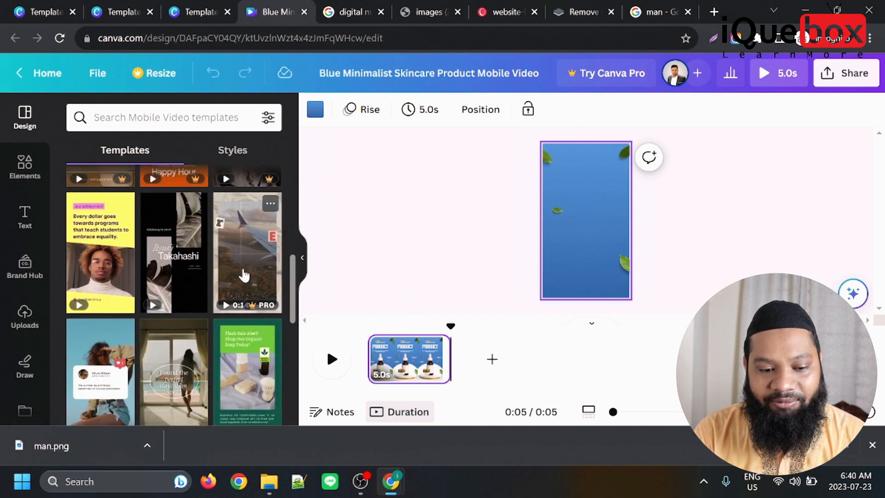
drag(118, 267, 491, 367)
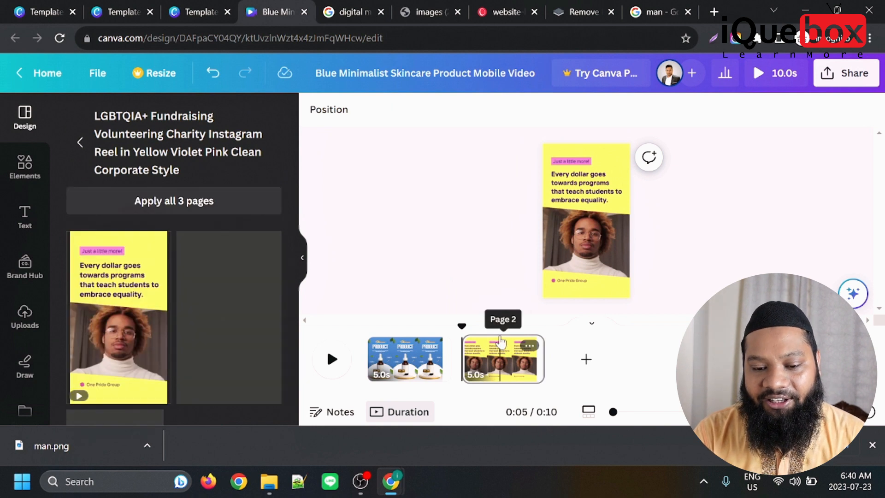
click(367, 328)
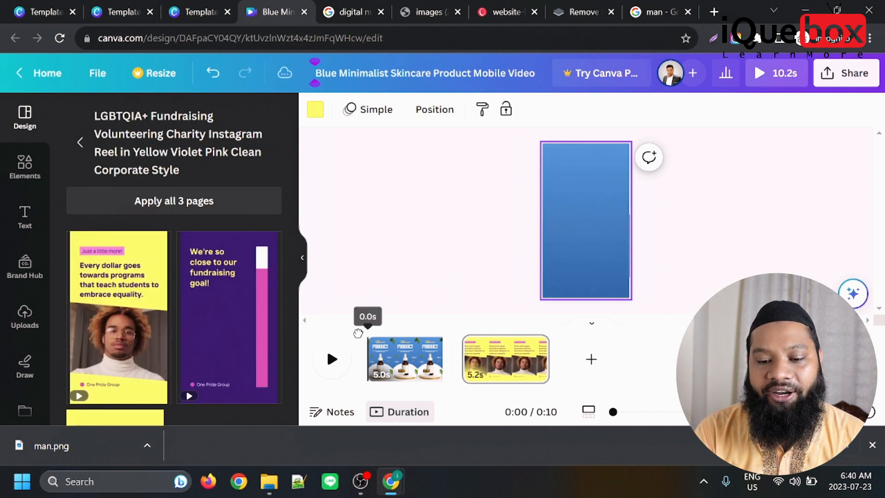
click(328, 359)
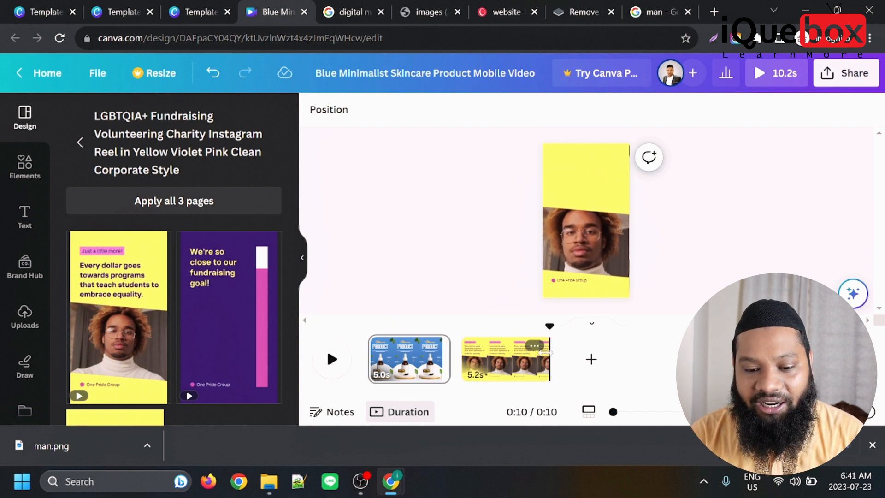
Shorten the yellow second page to 2.7 s and the skincare first page to 2.2 s in the timeline.
click(535, 346)
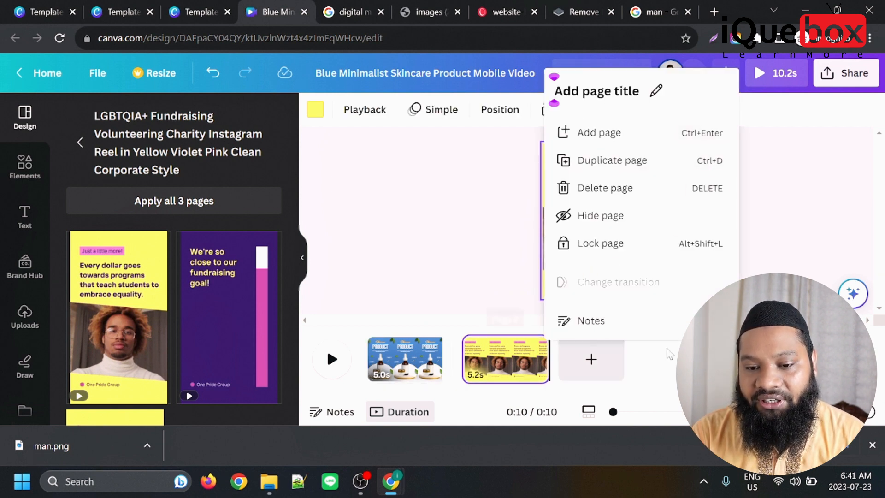
click(650, 353)
drag(548, 350, 506, 353)
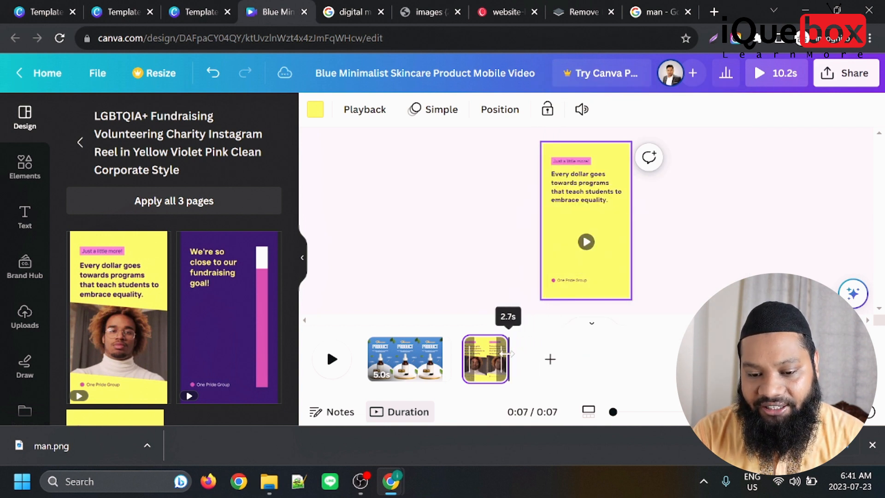
click(409, 349)
drag(412, 349, 367, 325)
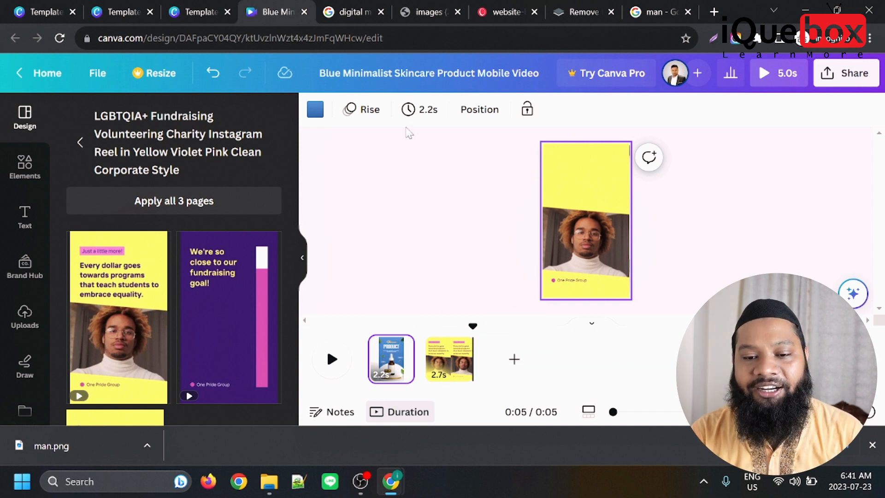
Examine the first page's animation options and the editing options for the second page's text and video clip.
click(367, 113)
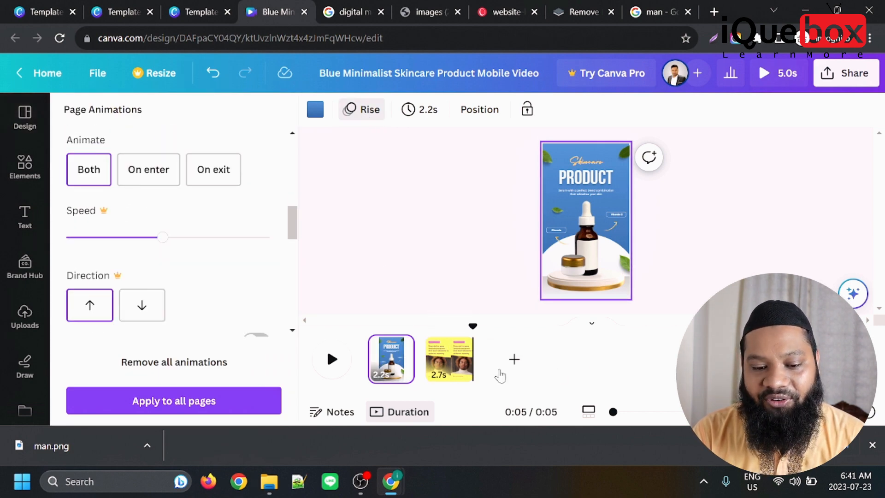
click(323, 264)
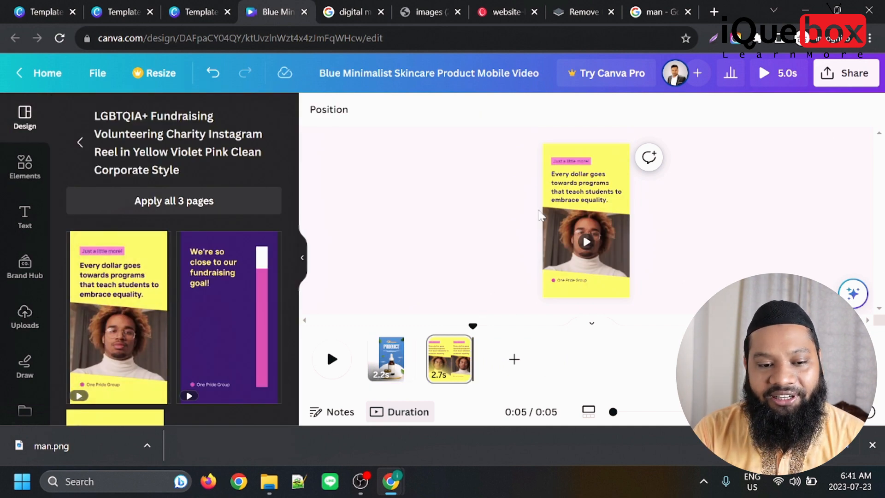
click(573, 188)
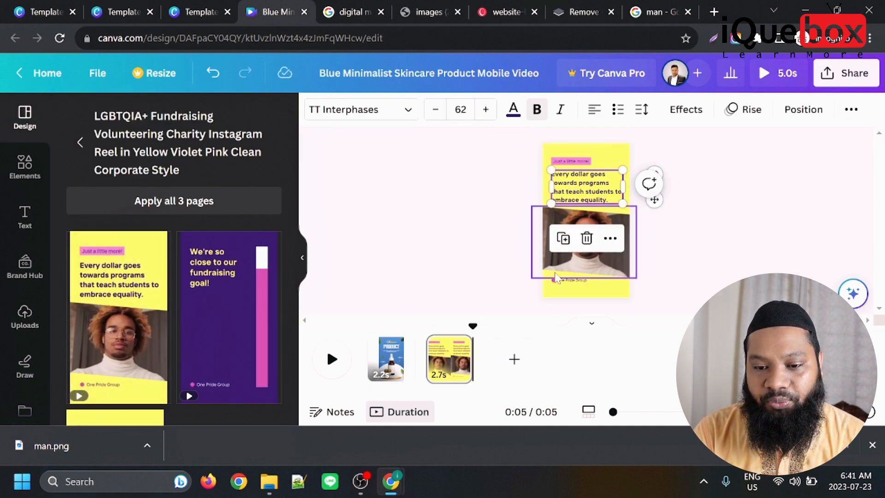
click(613, 253)
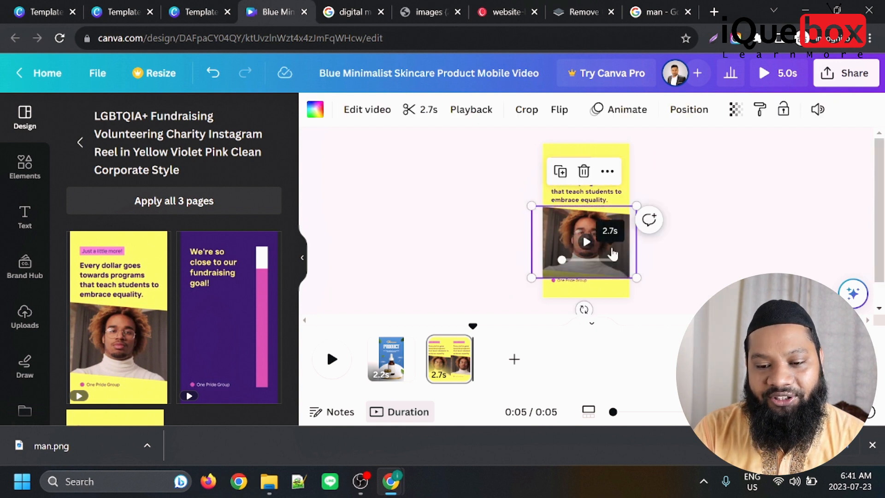
click(580, 199)
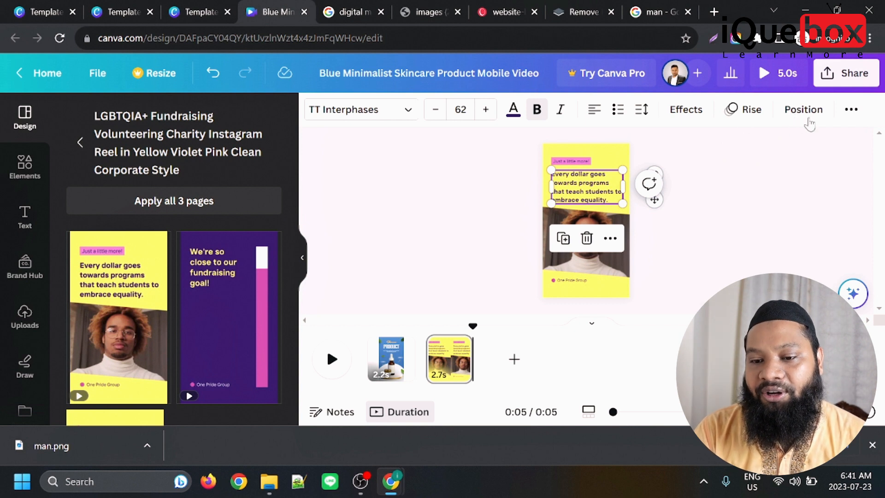
click(643, 246)
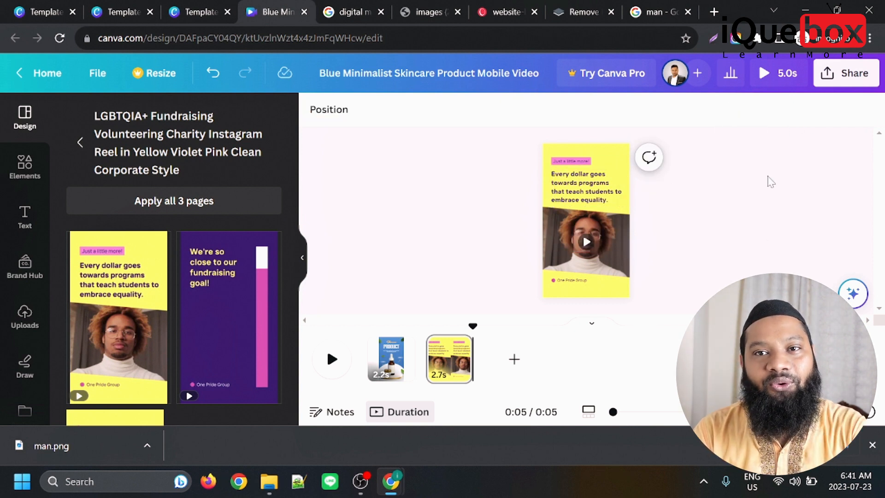
Download all pages of the design as an MP4 video.
click(854, 74)
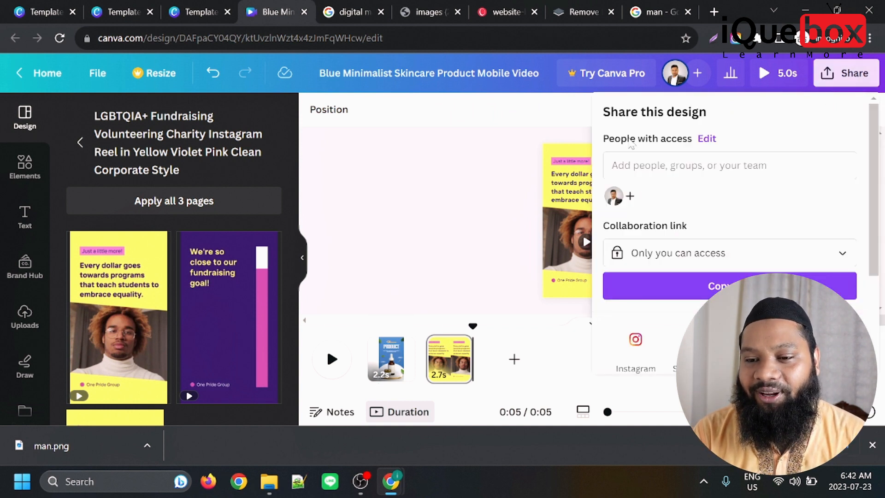
scroll(632, 149, down, 3)
click(635, 289)
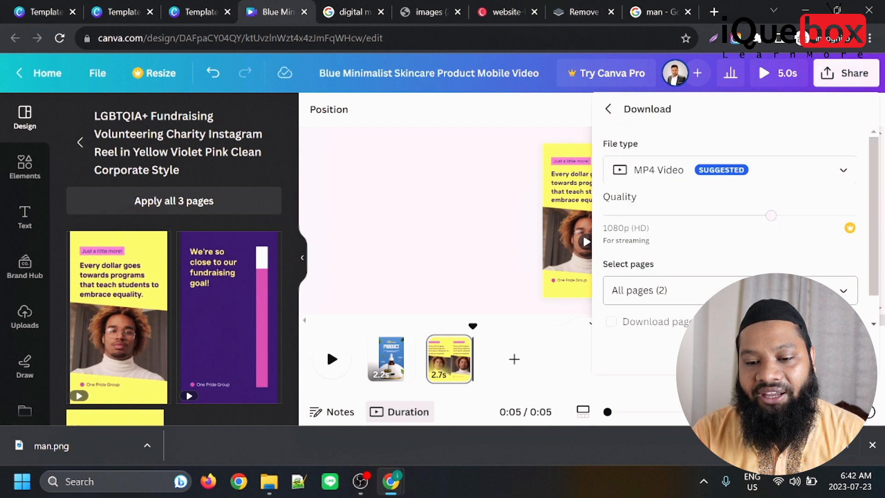
scroll(663, 209, down, 1)
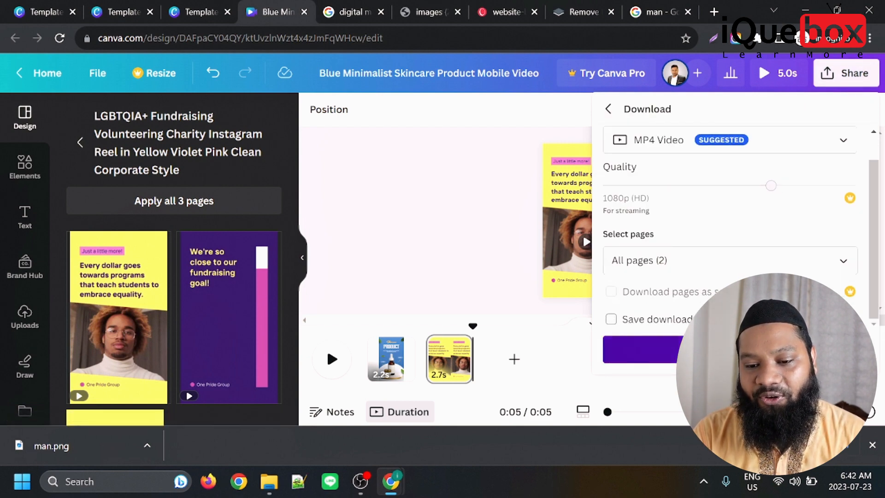
click(641, 349)
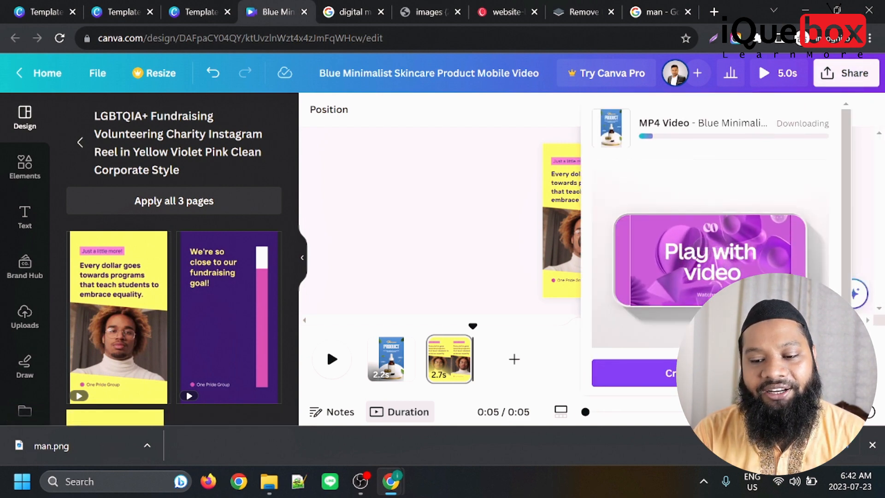